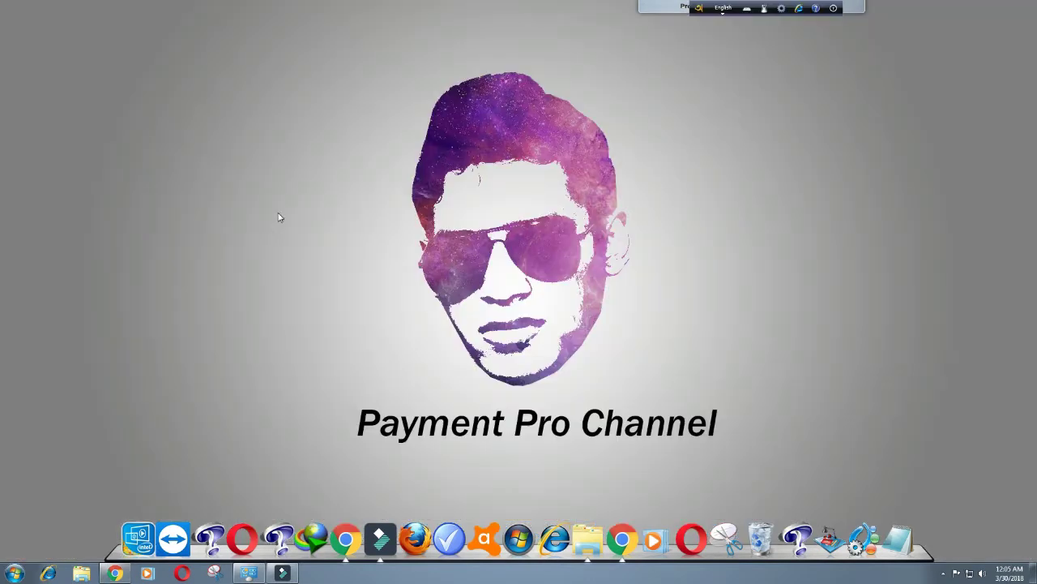
Step: Refresh the desktop and restore the 'payment pro' YouTube channel window from the dock
{"action": "right_click", "coordinate": [278, 217]}
{"action": "left_click", "coordinate": [295, 259]}
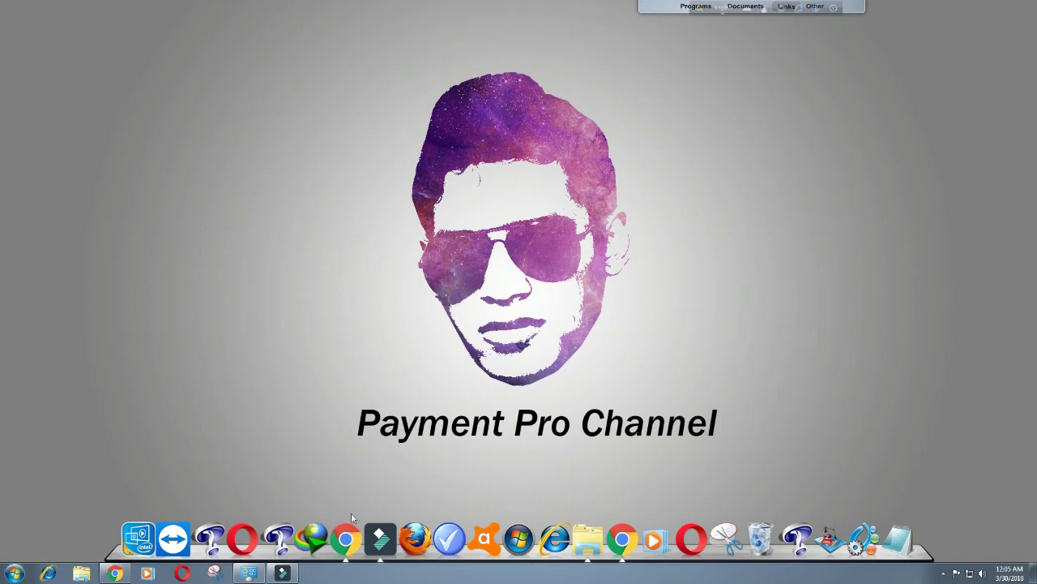
{"action": "left_click", "coordinate": [346, 535]}
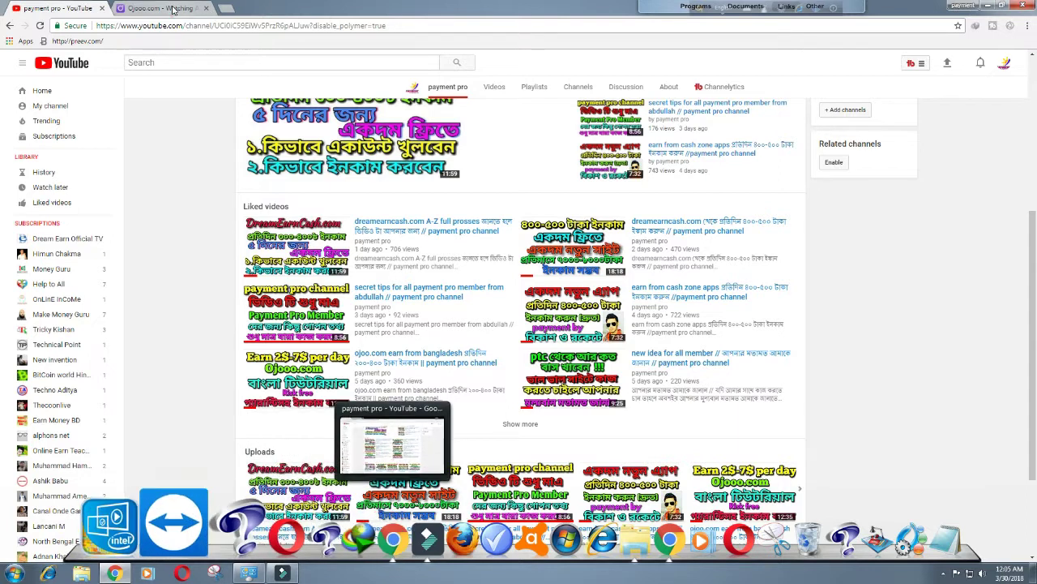
Step: Switch to the Ojooo WAD sign-up form and go through its Username, Confirm password and Password fields
{"action": "left_click", "coordinate": [173, 9]}
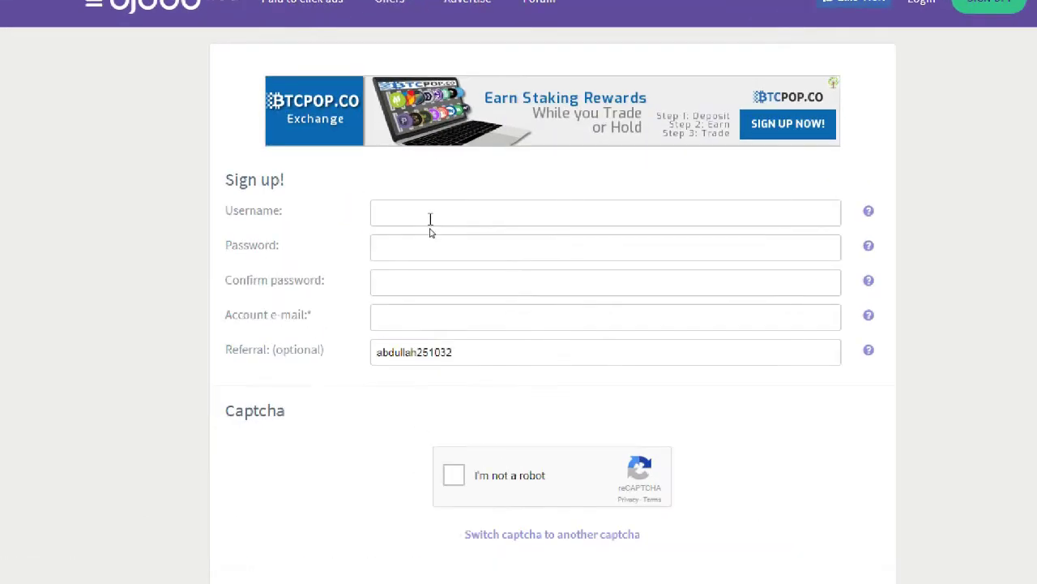
{"action": "left_click", "coordinate": [433, 214]}
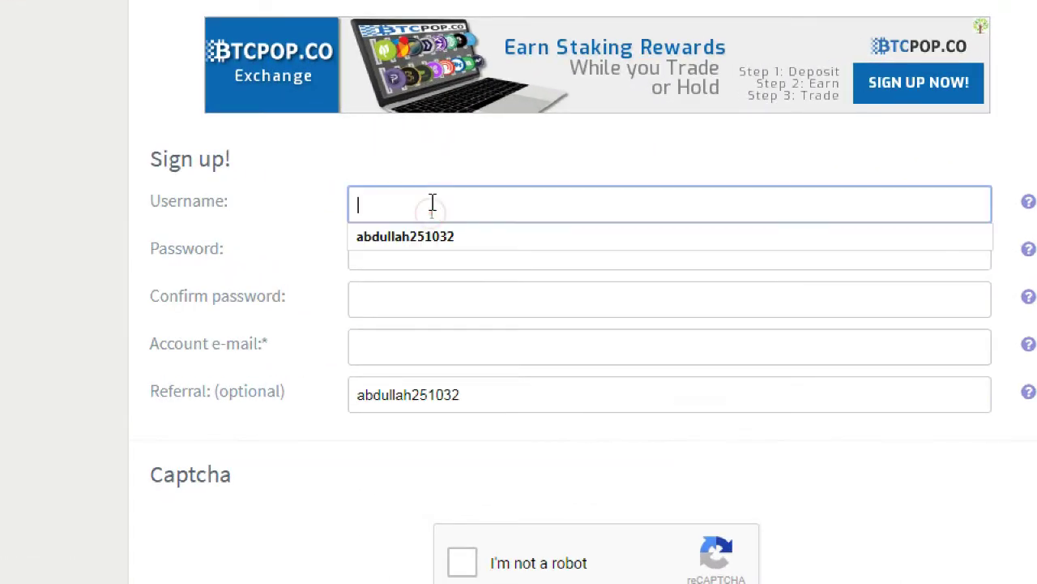
{"action": "left_click", "coordinate": [399, 289]}
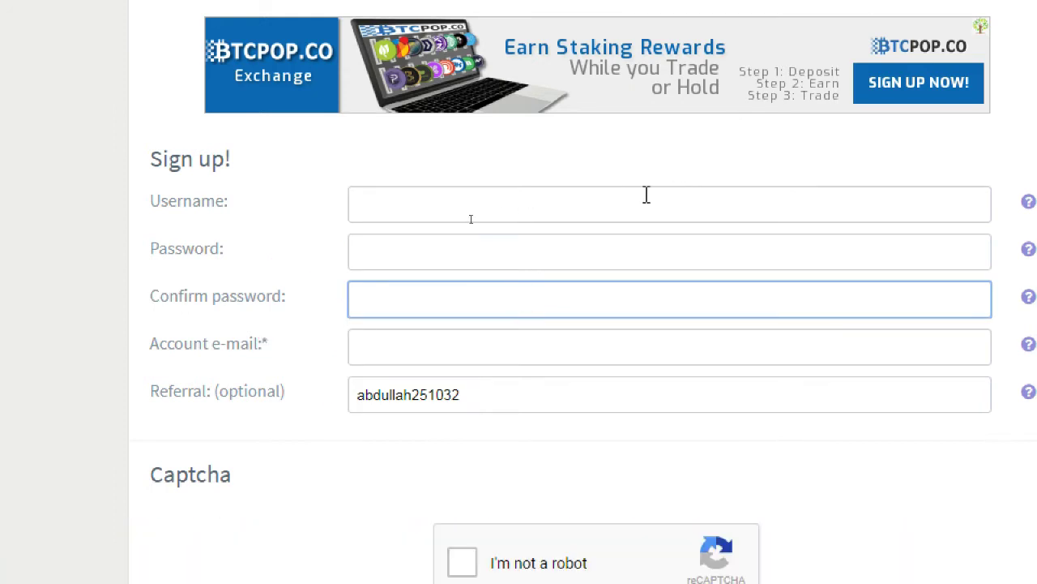
{"action": "left_click", "coordinate": [414, 254]}
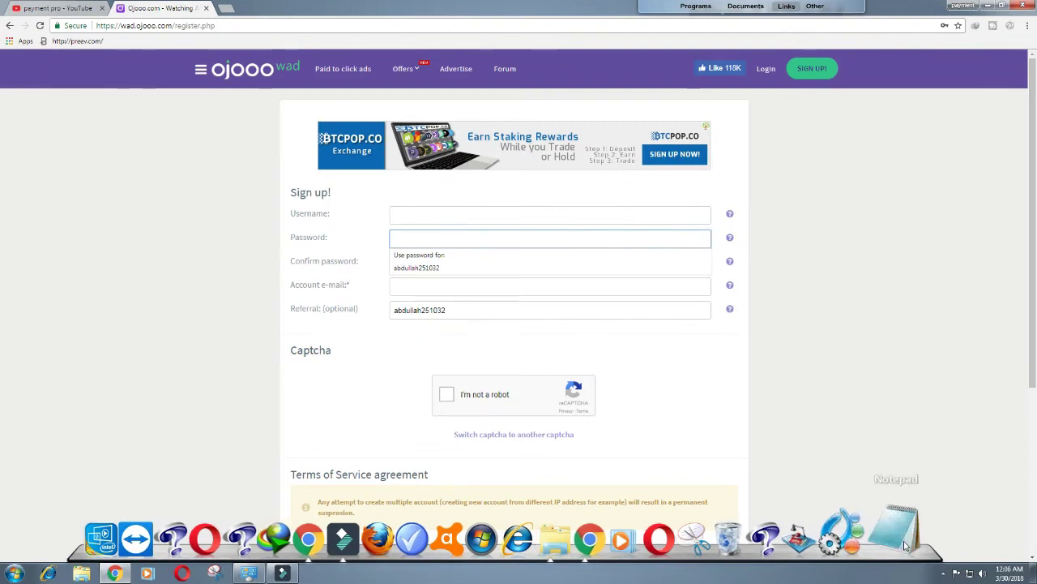
Step: Write a Notepad note 'for passsword :' followed by a sample password with digits, then return
{"action": "left_click", "coordinate": [904, 541]}
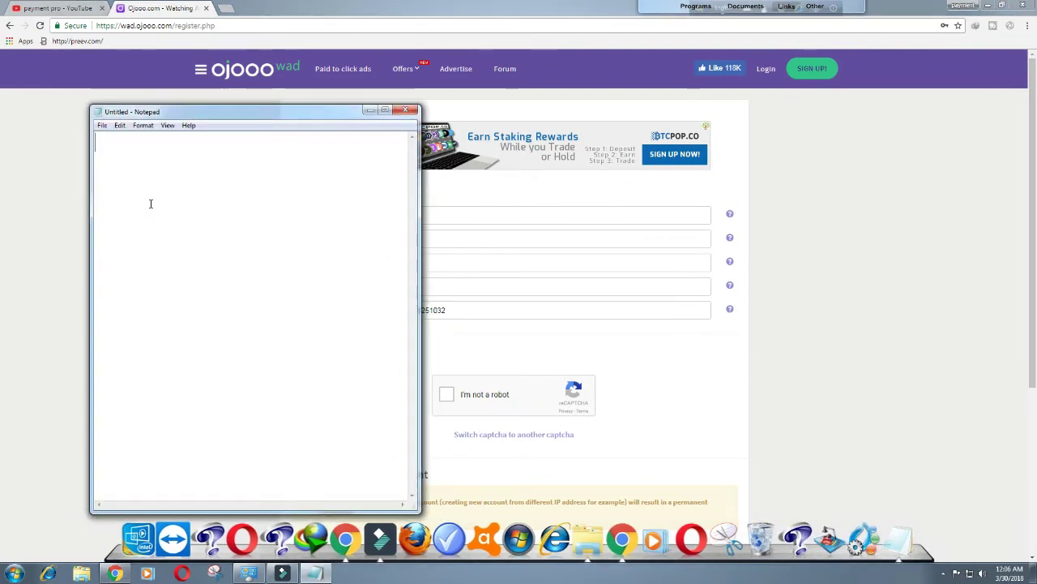
{"action": "type", "text": "for pa"}
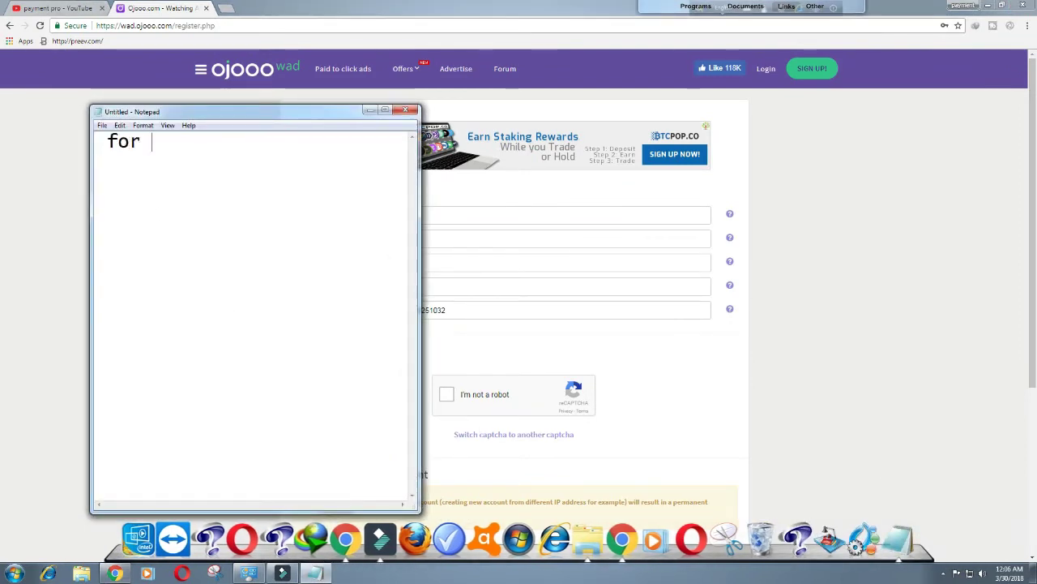
{"action": "type", "text": "sss"}
{"action": "type", "text": "word"}
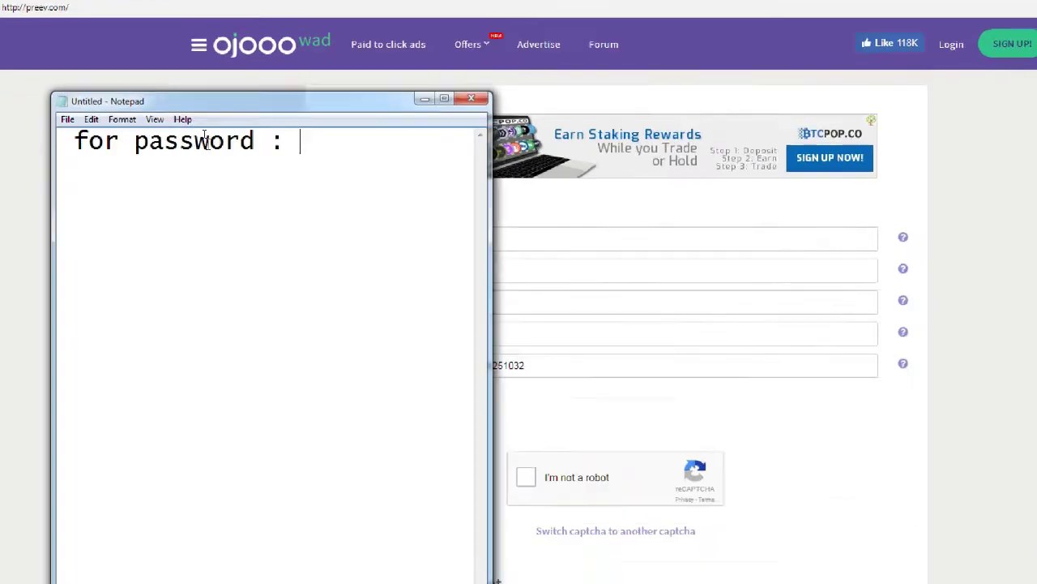
{"action": "type", "text": " :"}
{"action": "left_click", "coordinate": [285, 151]}
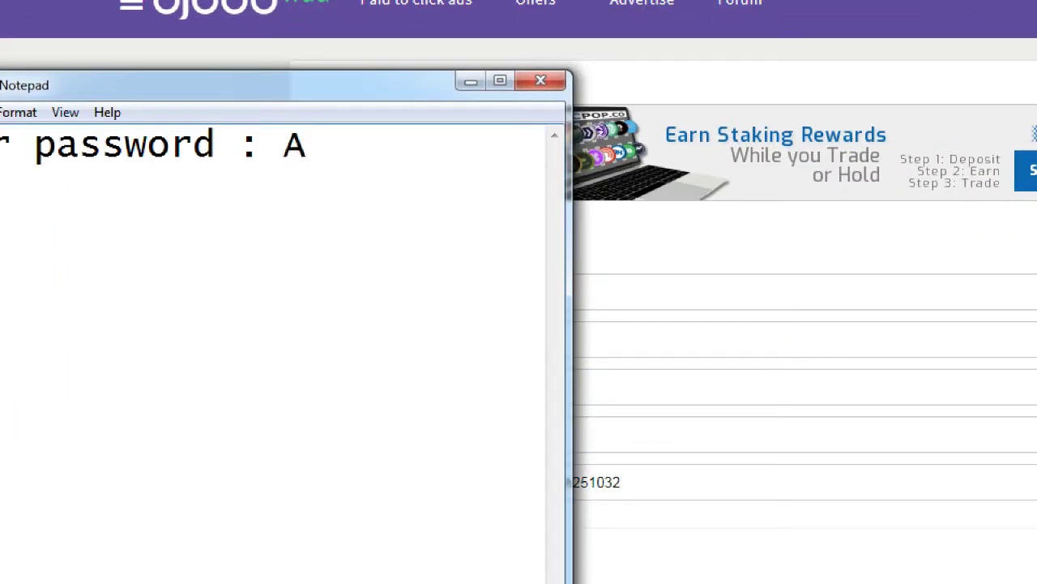
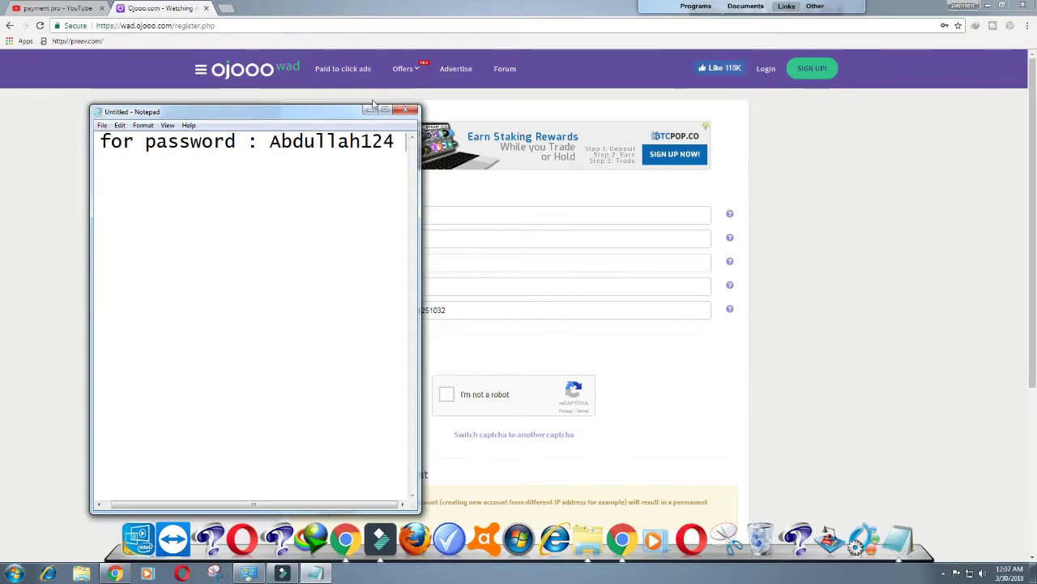
{"action": "left_click", "coordinate": [370, 108]}
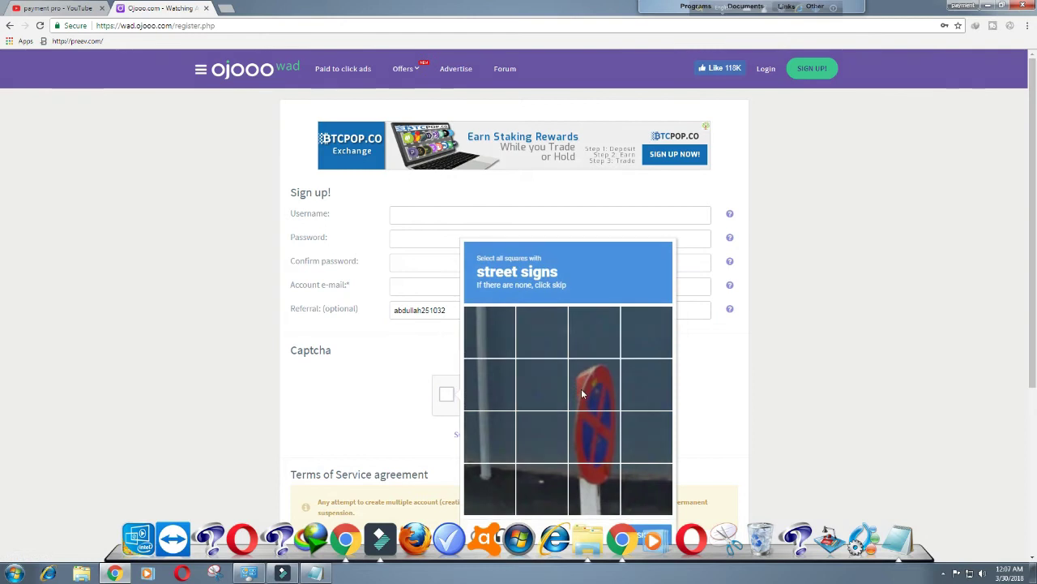
Step: Solve two rounds of street-sign reCAPTCHA tiles on the sign-up form until verified
{"action": "scroll", "coordinate": [582, 393], "scroll_direction": "down", "scroll_amount": 2}
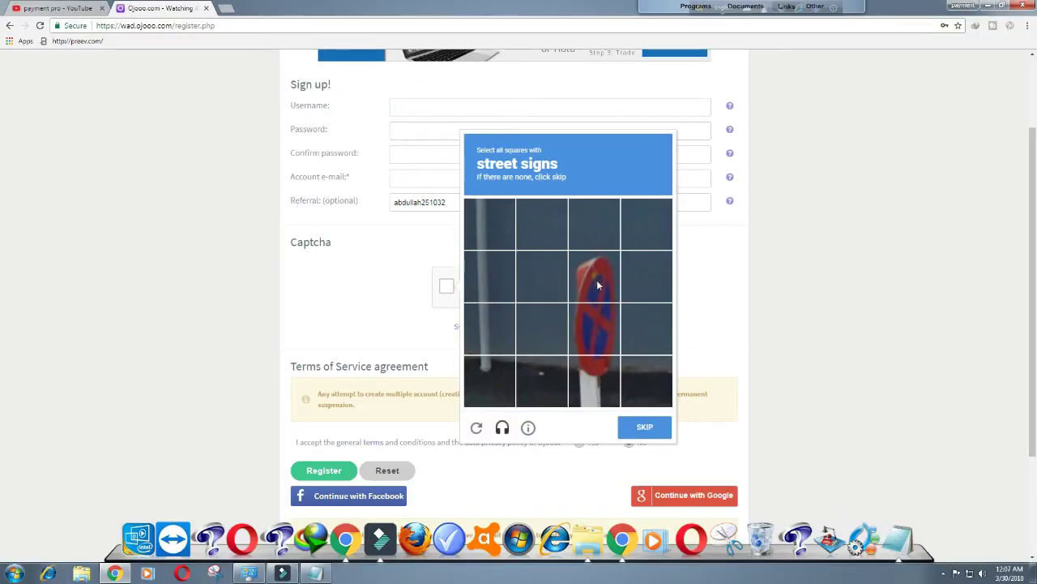
{"action": "left_click", "coordinate": [597, 280]}
{"action": "left_click", "coordinate": [595, 328]}
{"action": "left_click", "coordinate": [595, 378]}
{"action": "left_click", "coordinate": [644, 426]}
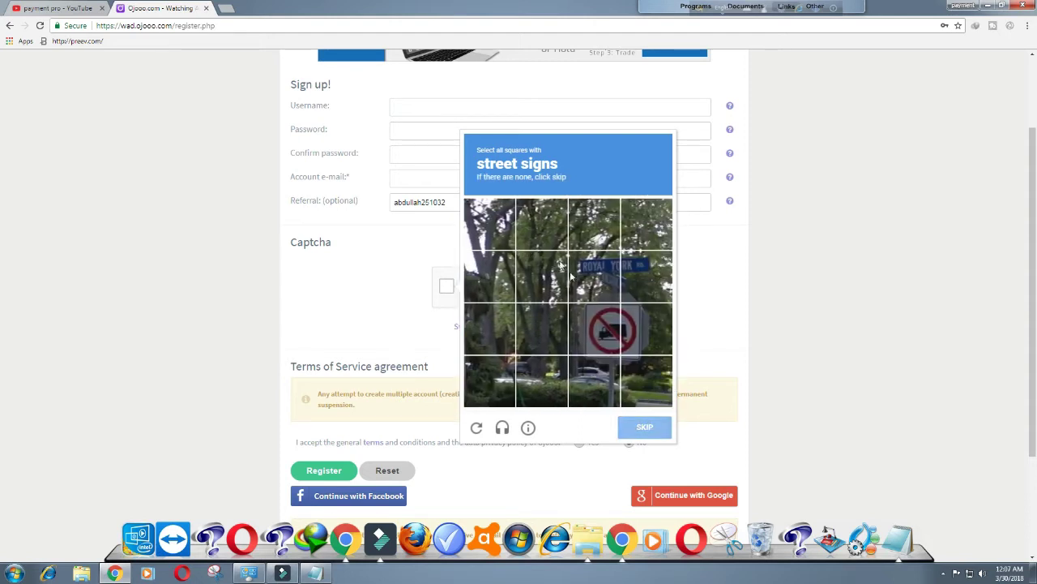
{"action": "left_click", "coordinate": [609, 280]}
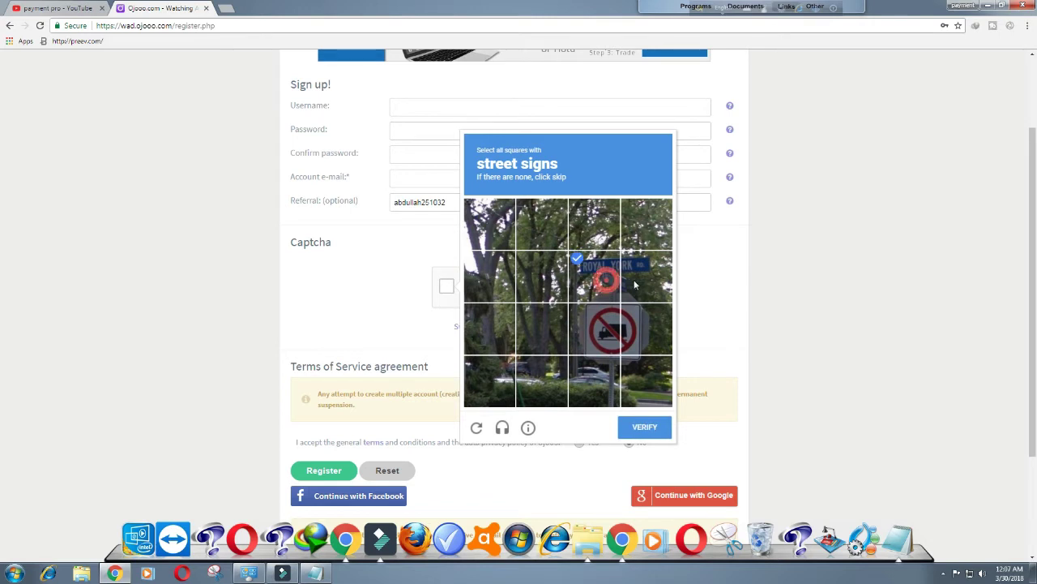
{"action": "left_click", "coordinate": [641, 280]}
{"action": "left_click", "coordinate": [640, 328]}
{"action": "left_click", "coordinate": [608, 328]}
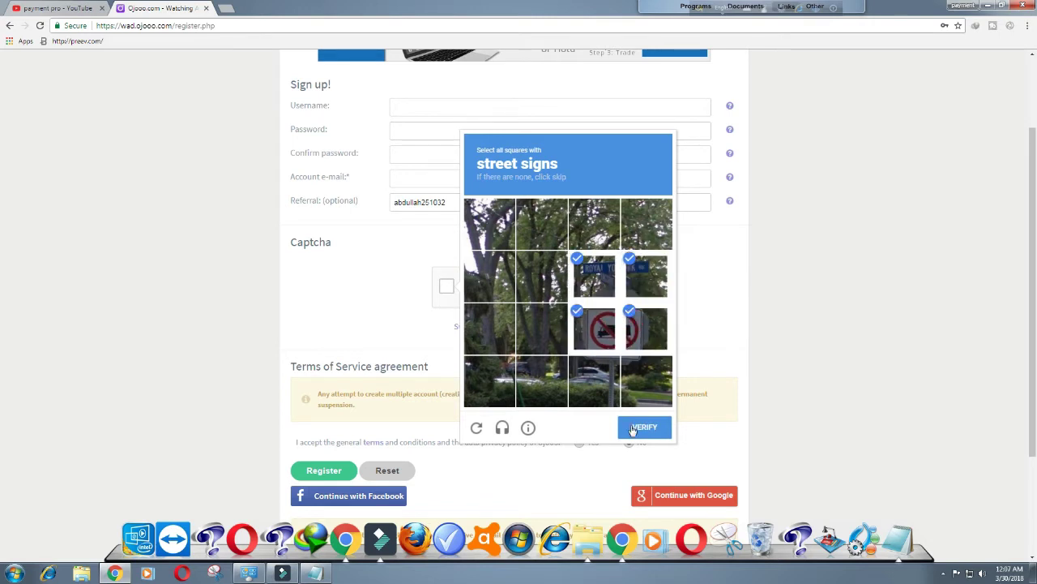
{"action": "left_click", "coordinate": [628, 429]}
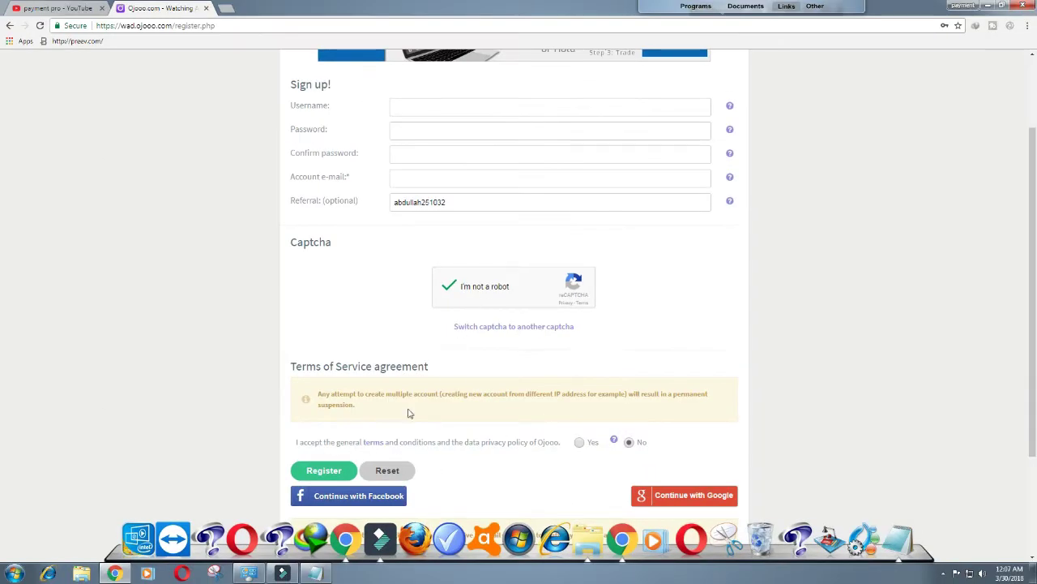
{"action": "scroll", "coordinate": [454, 204], "scroll_direction": "up", "scroll_amount": 2}
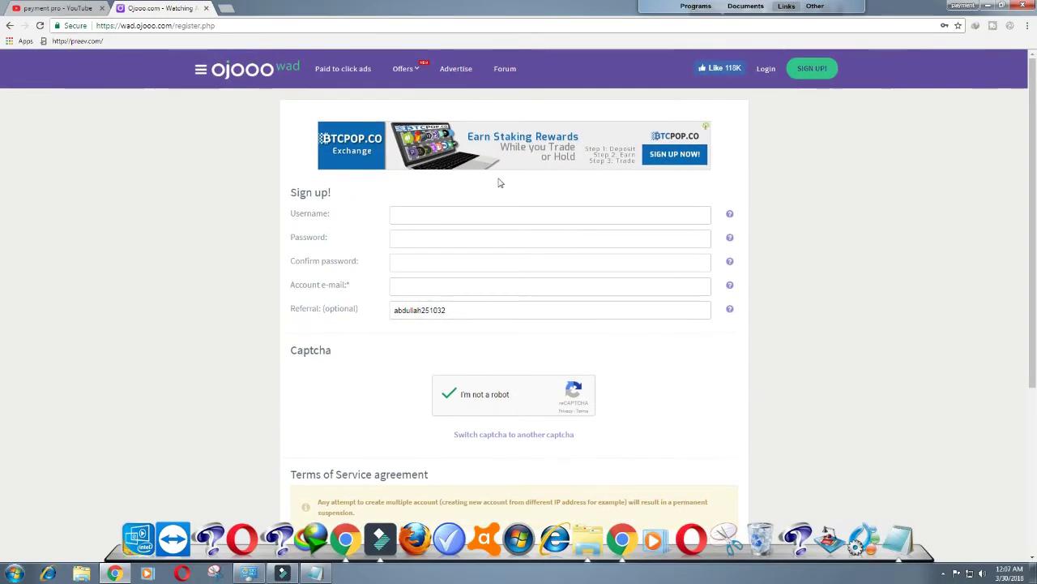
Step: On the login page, select every car tile in the reCAPTCHA, including replacements, and verify
{"action": "left_click", "coordinate": [766, 68]}
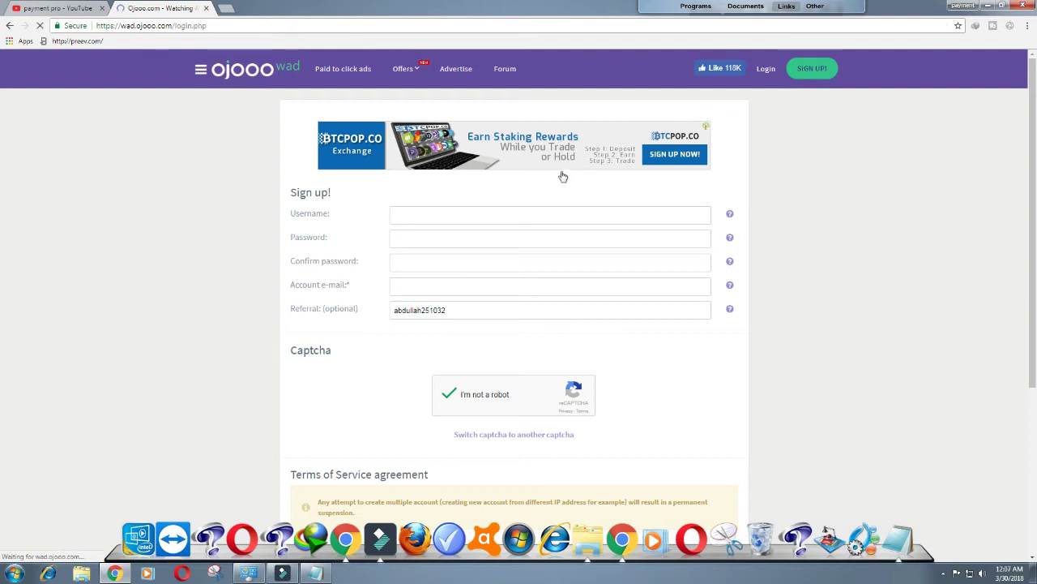
{"action": "left_click", "coordinate": [446, 281]}
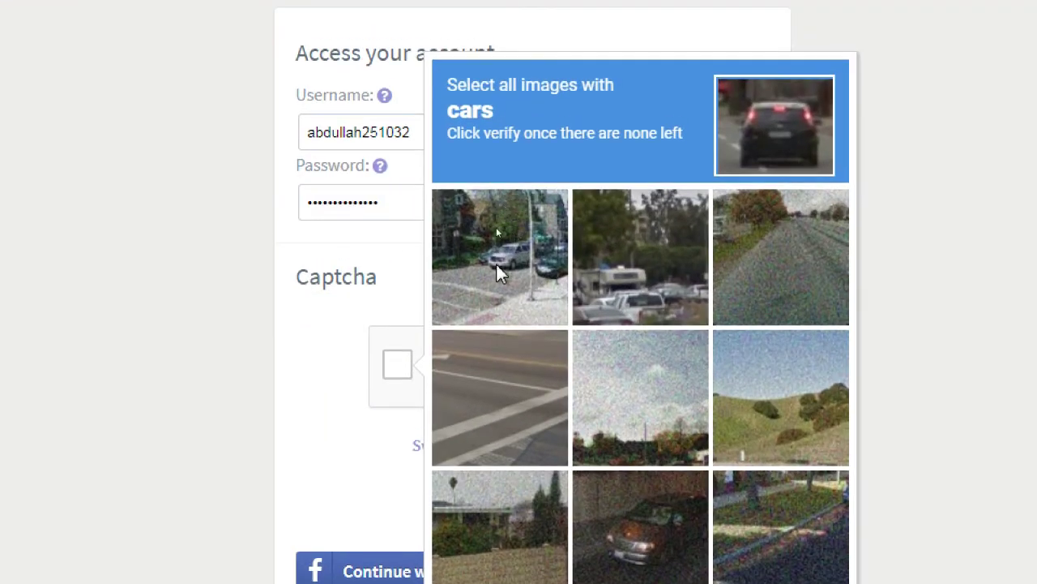
{"action": "left_click", "coordinate": [496, 228]}
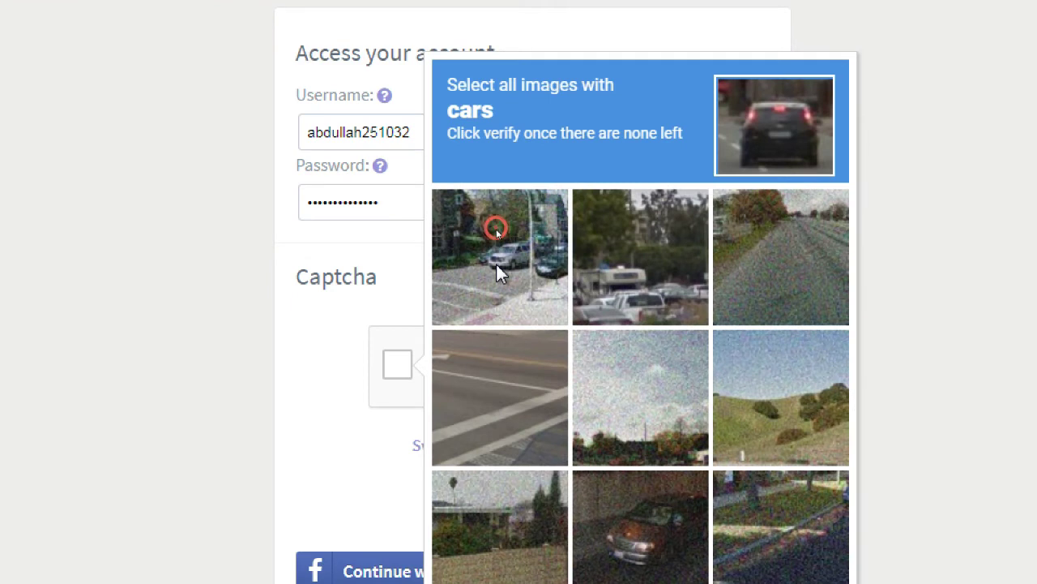
{"action": "left_click", "coordinate": [637, 290]}
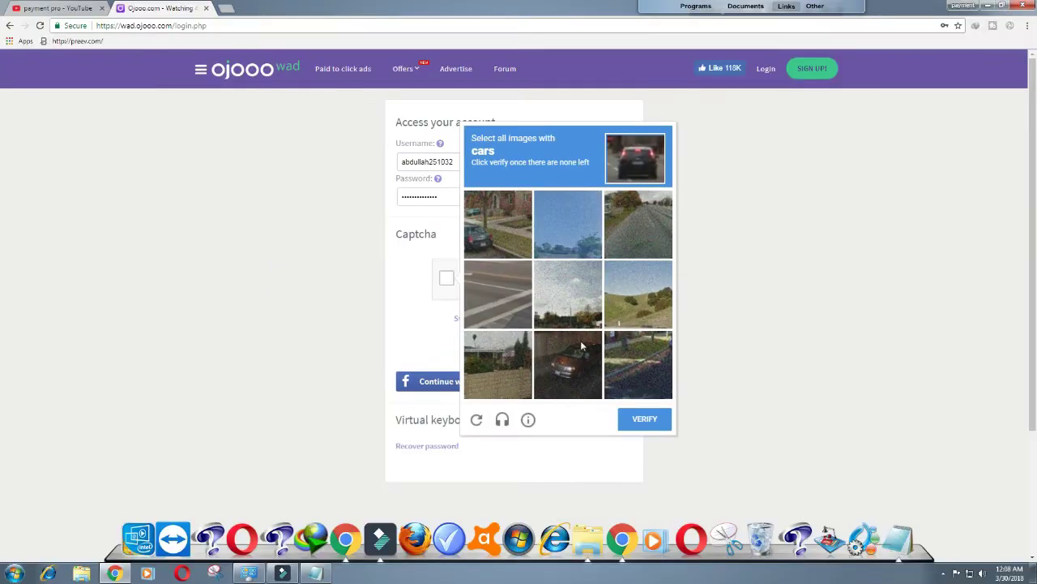
{"action": "left_click", "coordinate": [665, 552]}
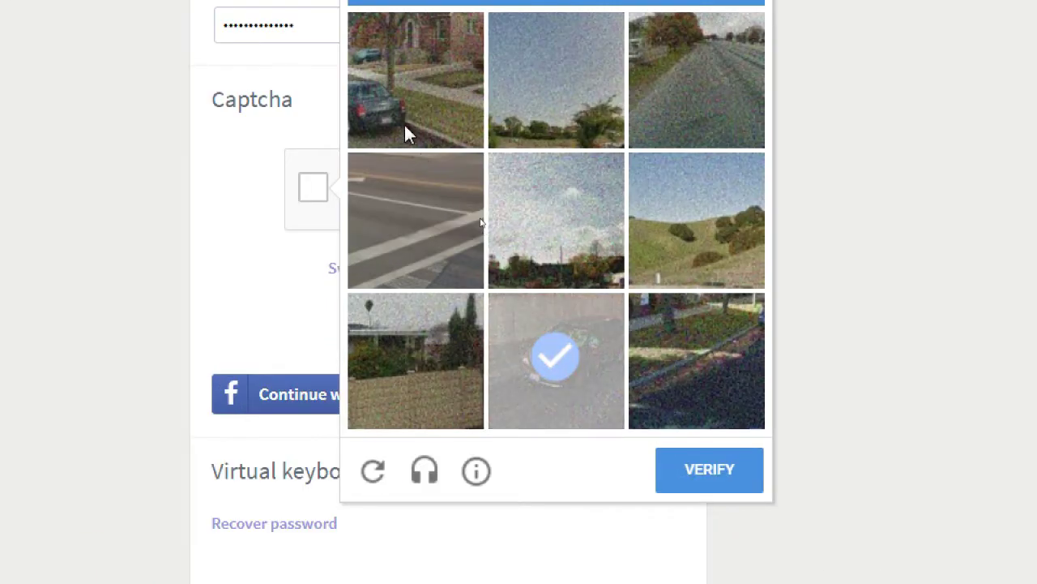
{"action": "left_click", "coordinate": [388, 130]}
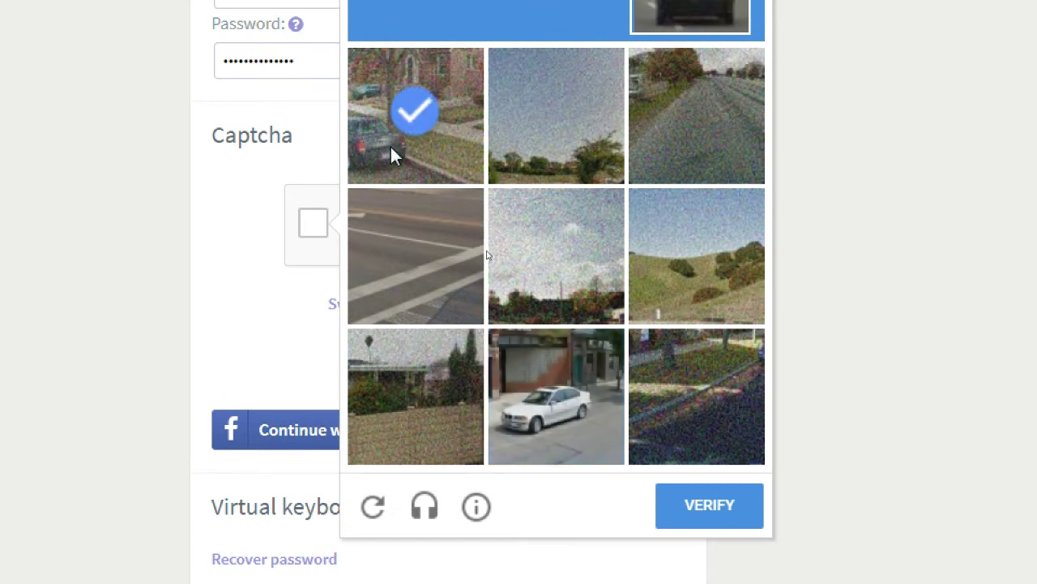
{"action": "left_click", "coordinate": [541, 441]}
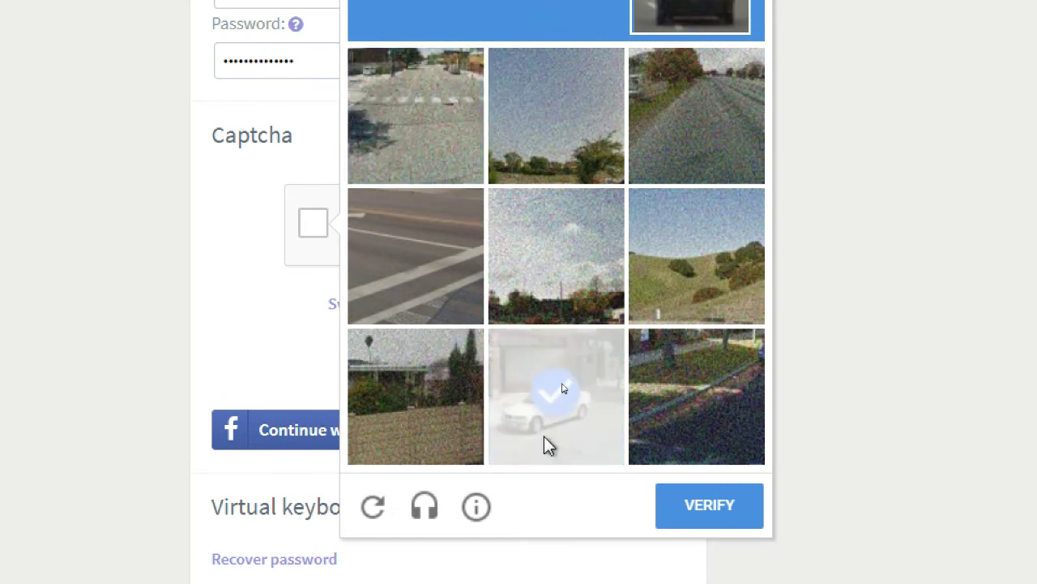
{"action": "left_click", "coordinate": [517, 427]}
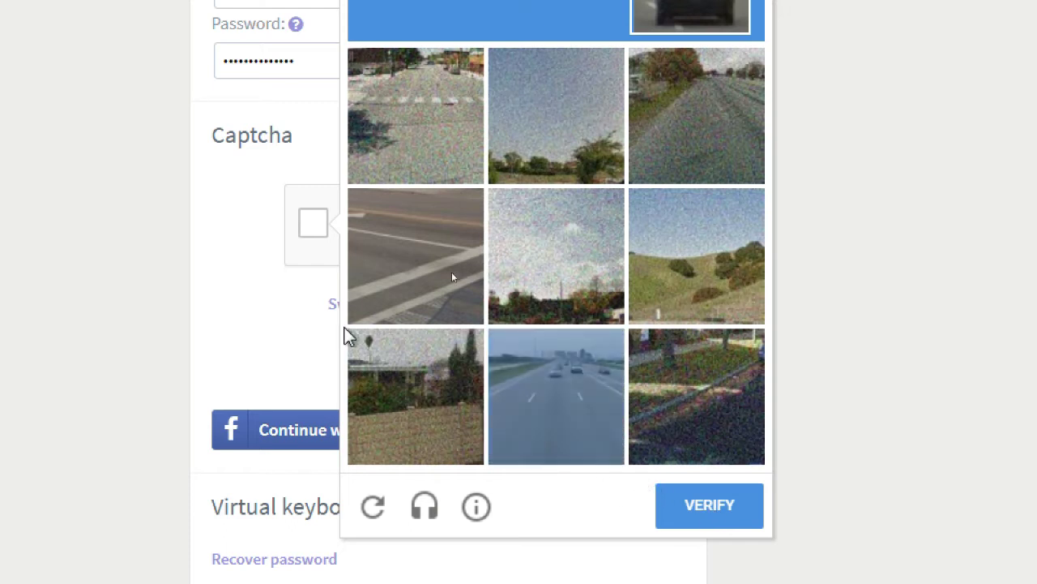
{"action": "left_click", "coordinate": [585, 414]}
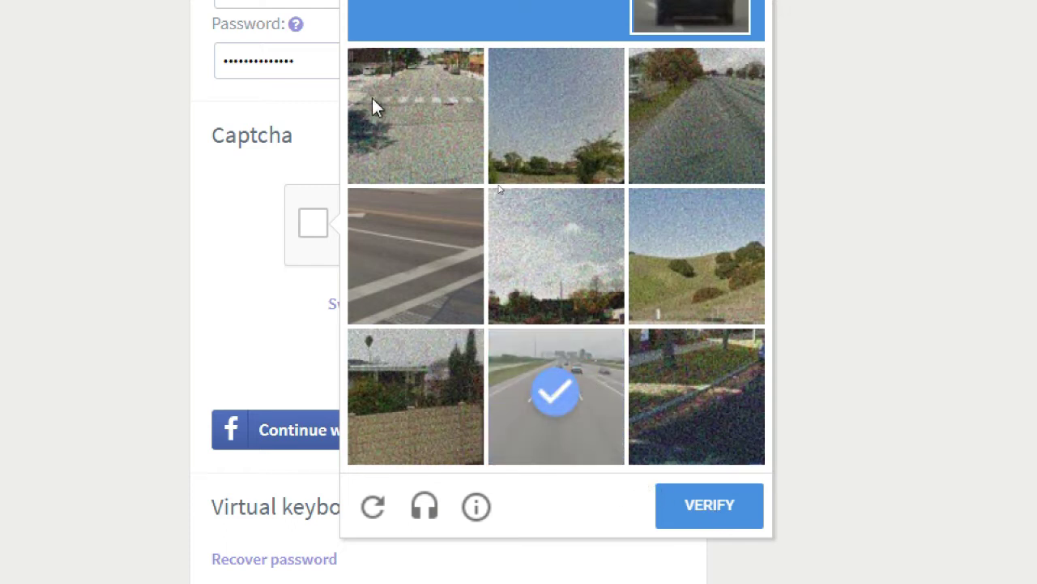
{"action": "scroll", "coordinate": [373, 105], "scroll_direction": "up", "scroll_amount": 1}
{"action": "scroll", "coordinate": [612, 448], "scroll_direction": "down", "scroll_amount": 2}
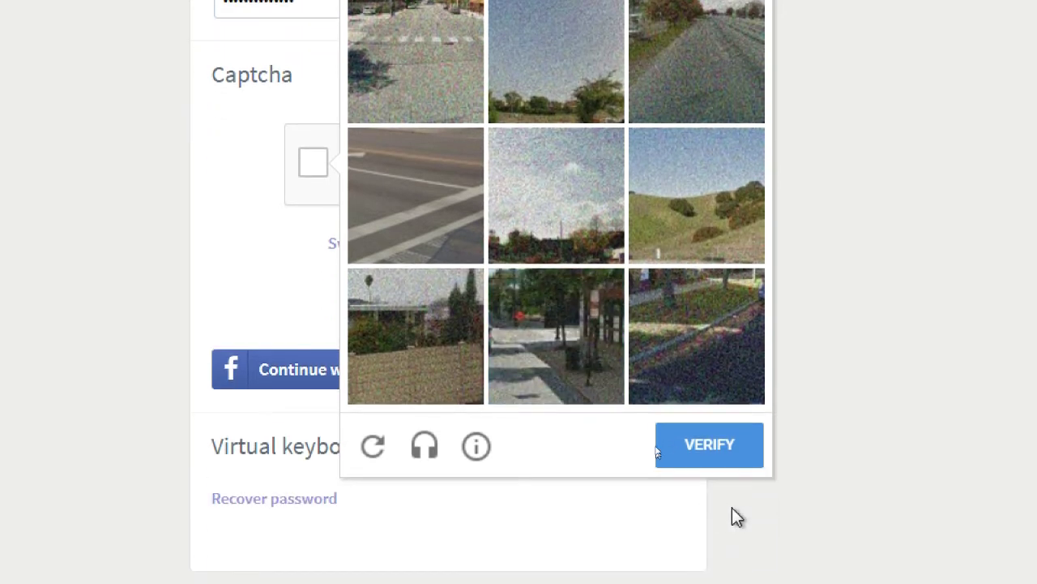
{"action": "left_click", "coordinate": [718, 445]}
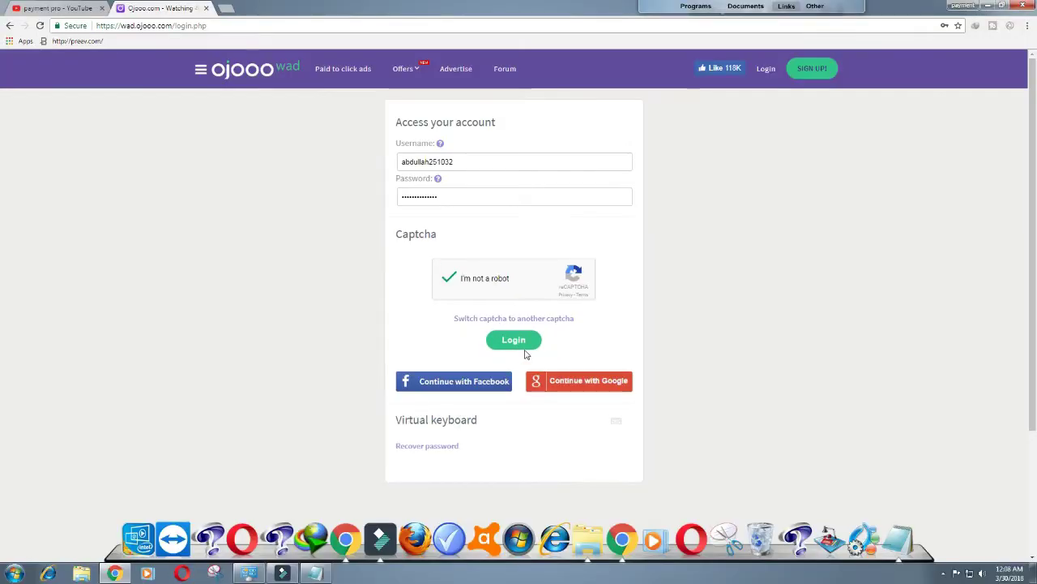
Step: Log in to Ojooo, wait through 'Logging on to server...', then switch to the YouTube tab
{"action": "left_click", "coordinate": [520, 343]}
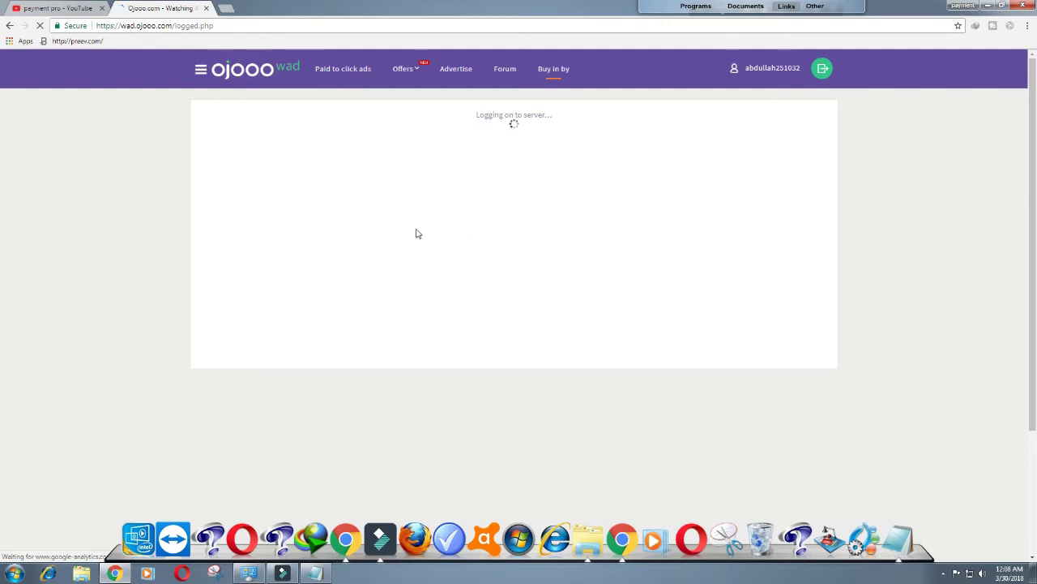
{"action": "left_click_drag", "start_coordinate": [480, 115], "coordinate": [556, 136]}
{"action": "left_click", "coordinate": [556, 135]}
{"action": "scroll", "coordinate": [486, 171], "scroll_direction": "down", "scroll_amount": 2}
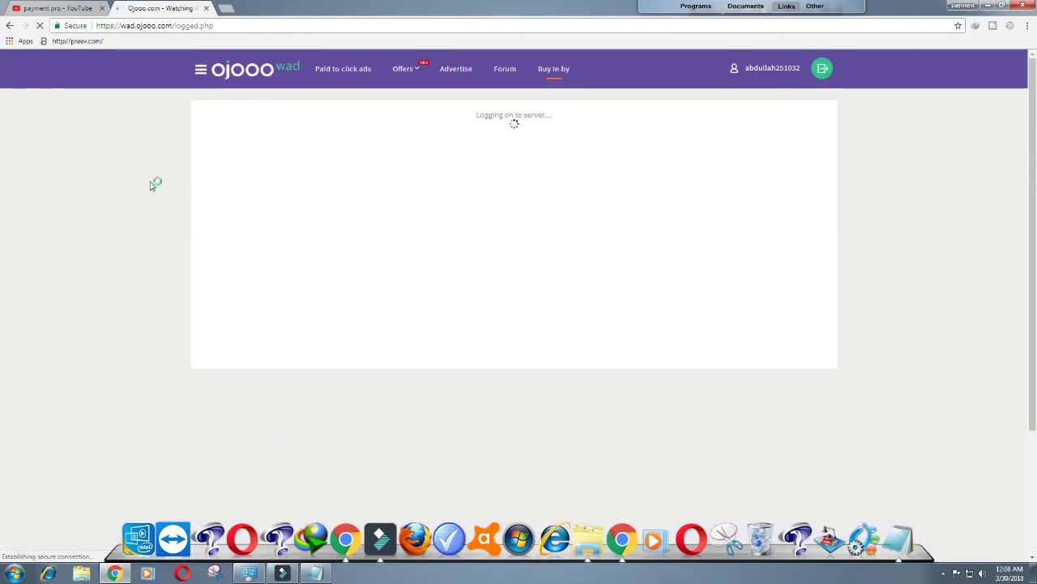
{"action": "left_click", "coordinate": [33, 8]}
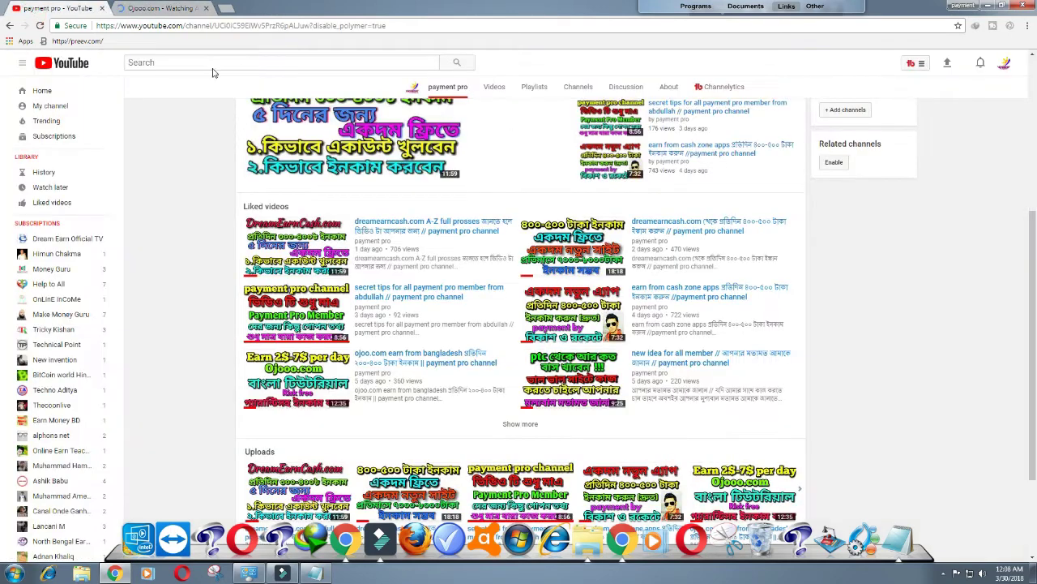
Step: Scroll up the payment pro channel page and go back to the Ojooo dashboard tab
{"action": "scroll", "coordinate": [822, 159], "scroll_direction": "up", "scroll_amount": 3}
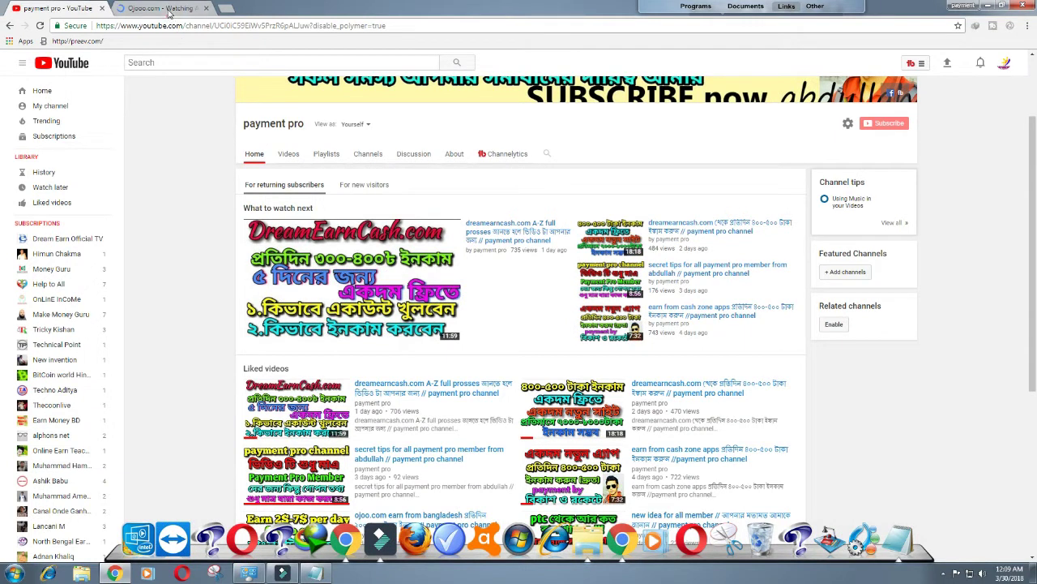
{"action": "left_click", "coordinate": [166, 9]}
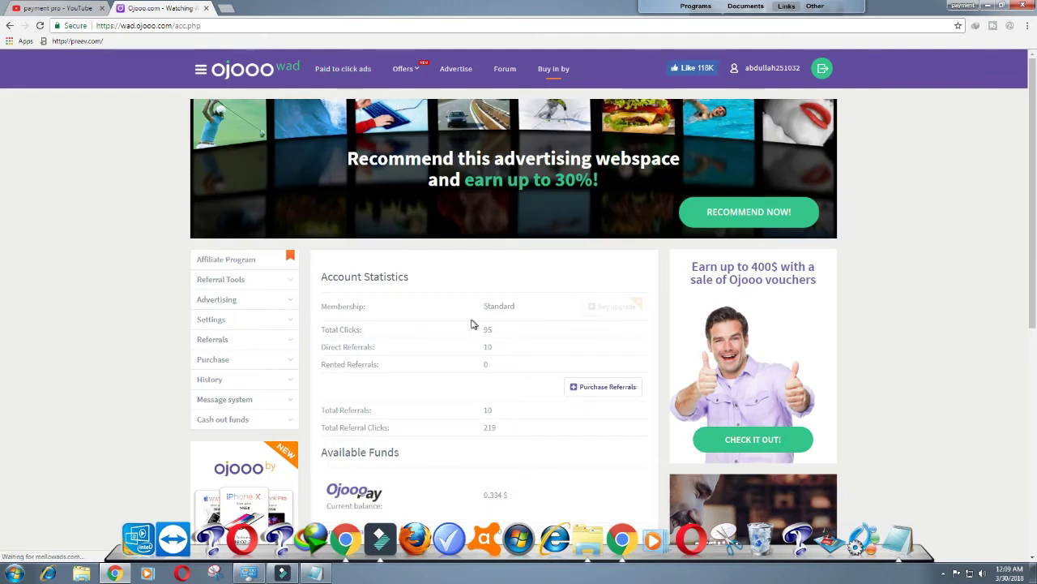
{"action": "scroll", "coordinate": [474, 325], "scroll_direction": "down", "scroll_amount": 1}
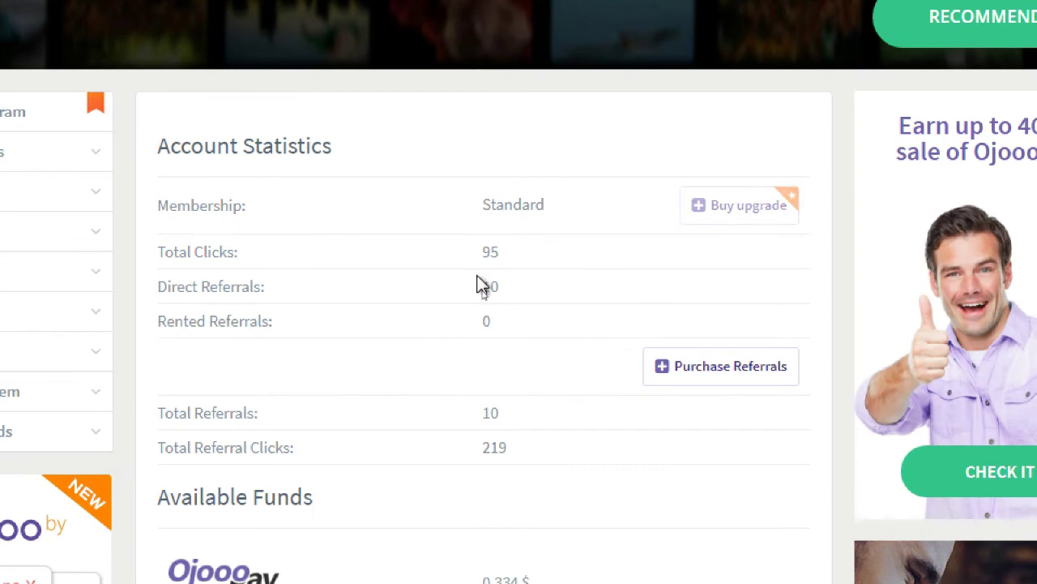
{"action": "left_click_drag", "start_coordinate": [484, 290], "coordinate": [509, 299]}
{"action": "left_click", "coordinate": [509, 297]}
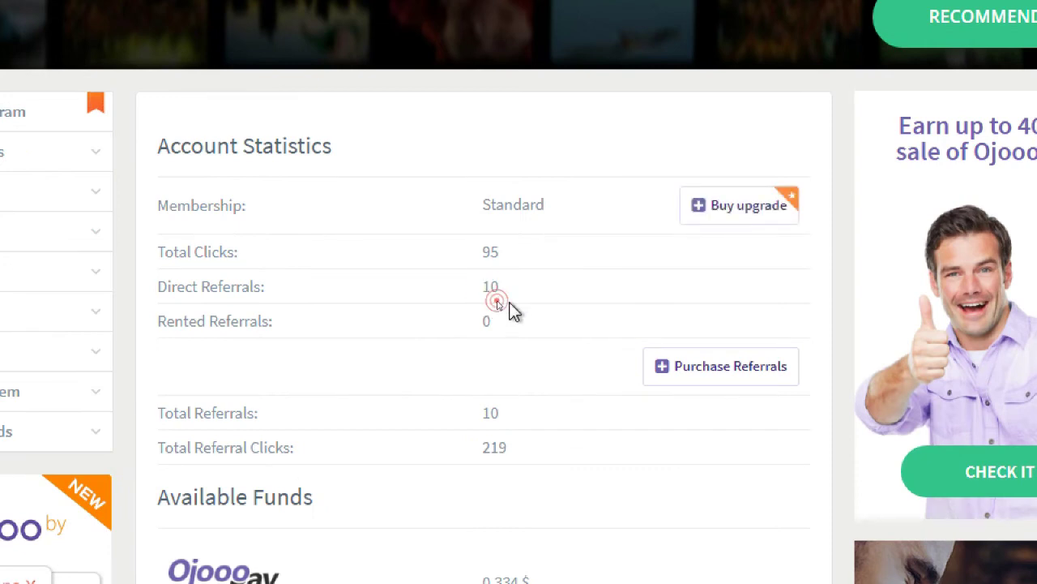
{"action": "scroll", "coordinate": [508, 304], "scroll_direction": "down", "scroll_amount": 1}
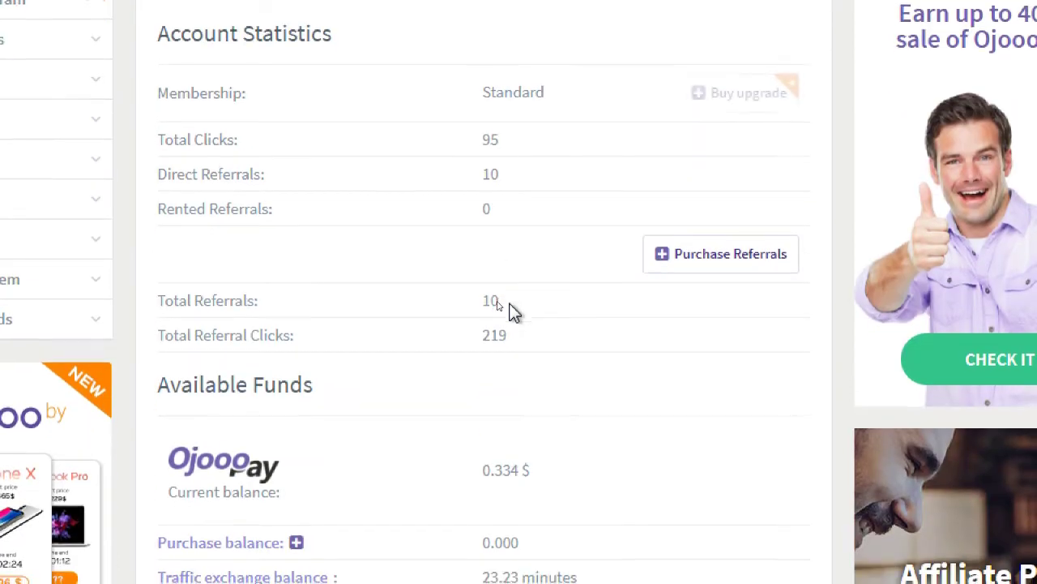
{"action": "scroll", "coordinate": [511, 312], "scroll_direction": "down", "scroll_amount": 4}
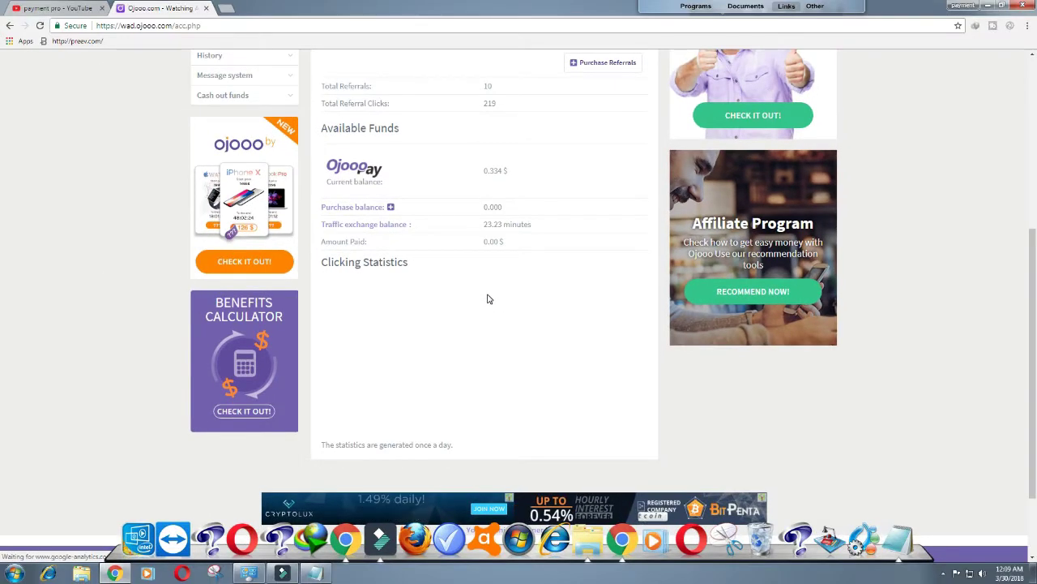
{"action": "scroll", "coordinate": [490, 296], "scroll_direction": "up", "scroll_amount": 2}
{"action": "scroll", "coordinate": [478, 296], "scroll_direction": "up", "scroll_amount": 2}
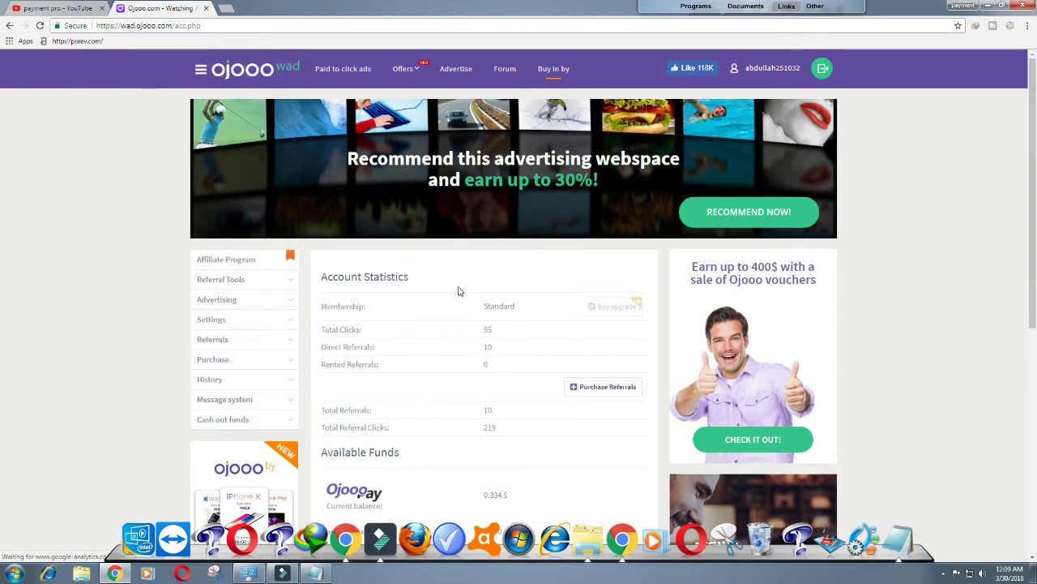
{"action": "double_click", "coordinate": [487, 306]}
{"action": "left_click", "coordinate": [502, 319]}
{"action": "scroll", "coordinate": [486, 317], "scroll_direction": "down", "scroll_amount": 1}
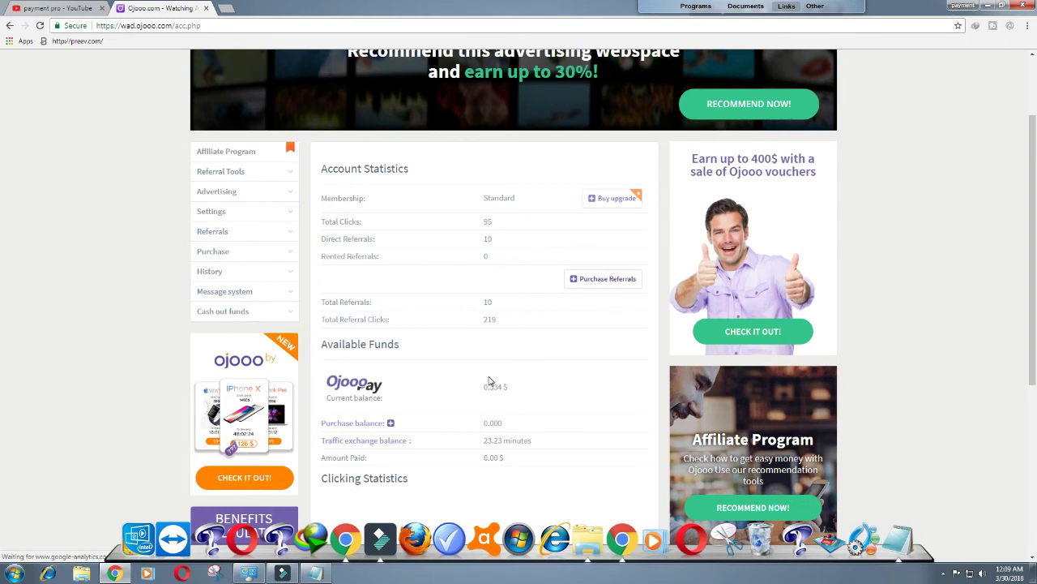
{"action": "scroll", "coordinate": [489, 380], "scroll_direction": "up", "scroll_amount": 1}
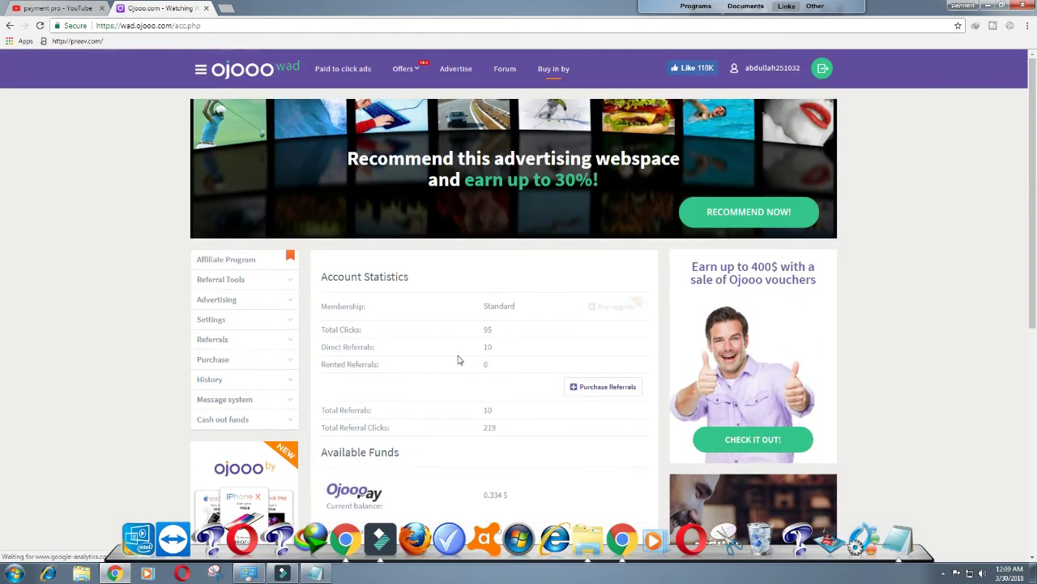
Step: Open the paid-to-click ads and view the betterworldbooks ad until it validates for $0.001
{"action": "left_click", "coordinate": [342, 70]}
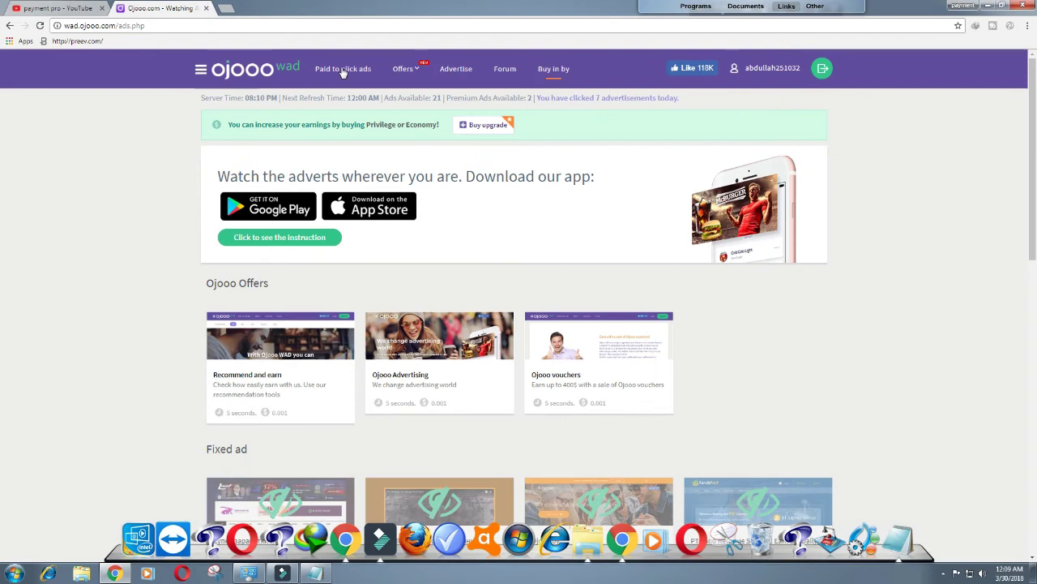
{"action": "scroll", "coordinate": [347, 197], "scroll_direction": "down", "scroll_amount": 1}
{"action": "scroll", "coordinate": [344, 265], "scroll_direction": "down", "scroll_amount": 4}
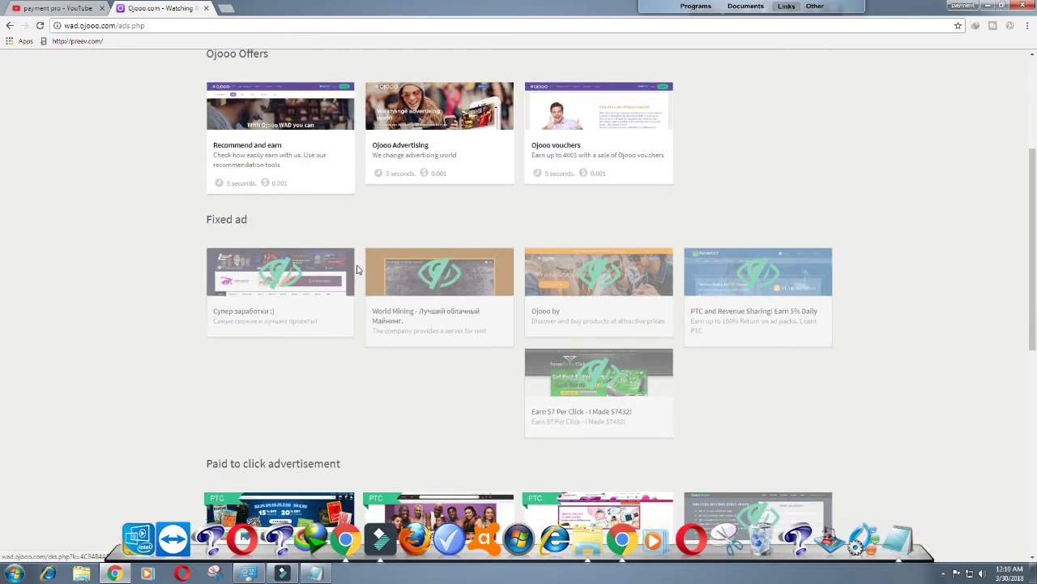
{"action": "scroll", "coordinate": [354, 286], "scroll_direction": "down", "scroll_amount": 1}
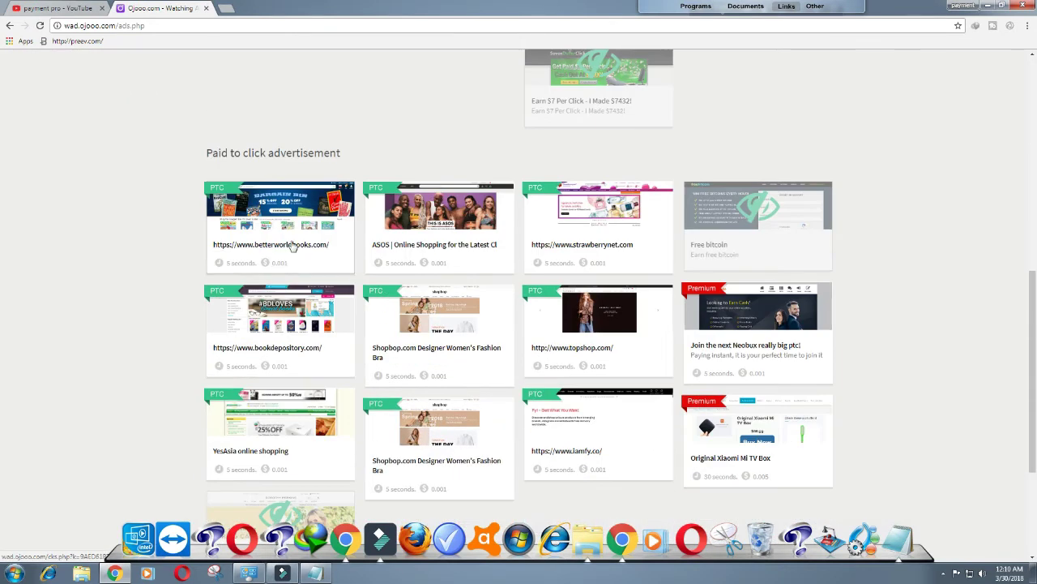
{"action": "left_click", "coordinate": [295, 231]}
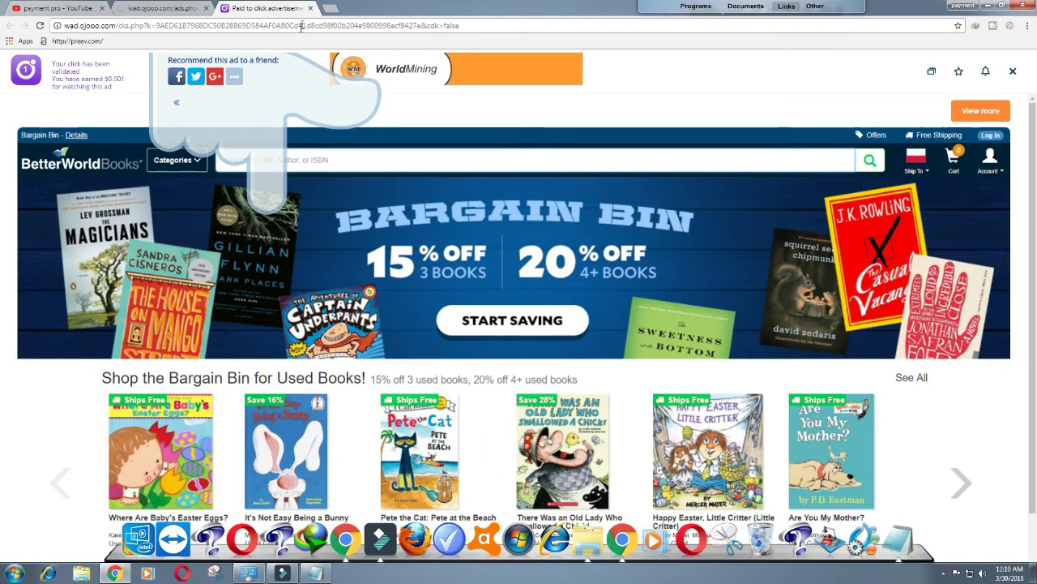
Step: Close the betterworldbooks ad tab and check that the ad is now greyed out
{"action": "left_click", "coordinate": [309, 8]}
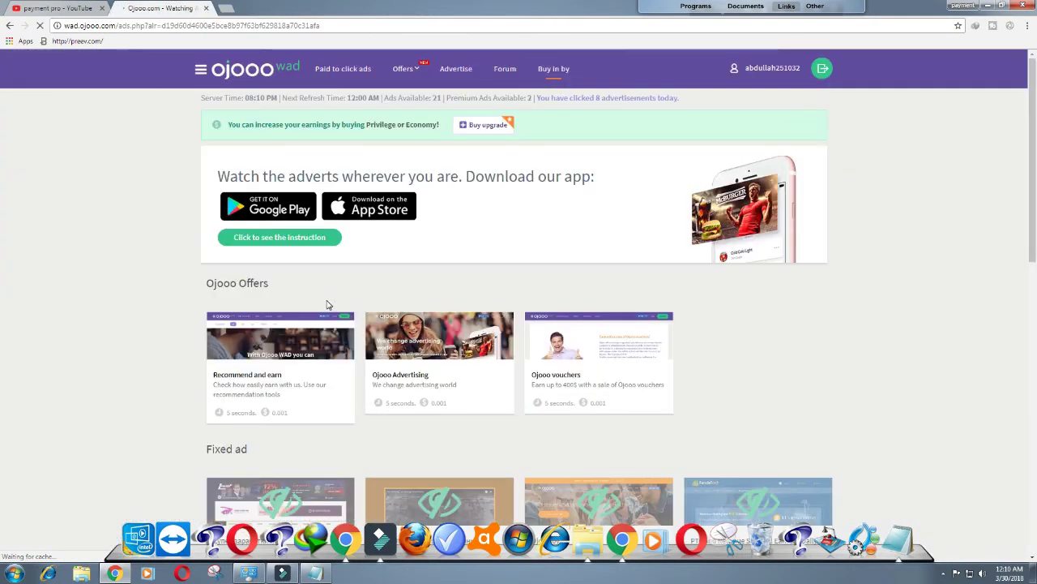
{"action": "scroll", "coordinate": [329, 304], "scroll_direction": "down", "scroll_amount": 7}
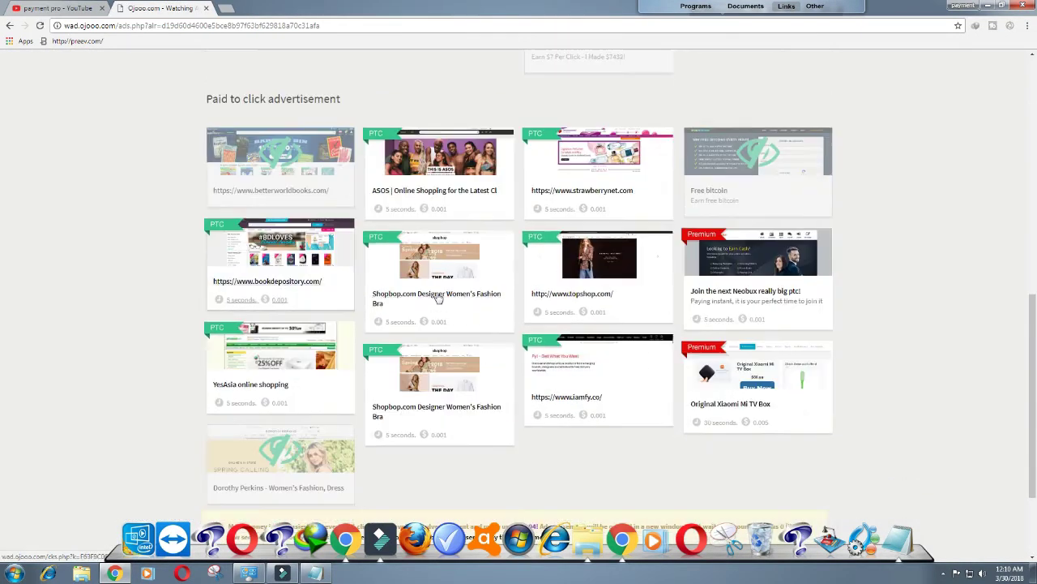
{"action": "scroll", "coordinate": [438, 299], "scroll_direction": "up", "scroll_amount": 8}
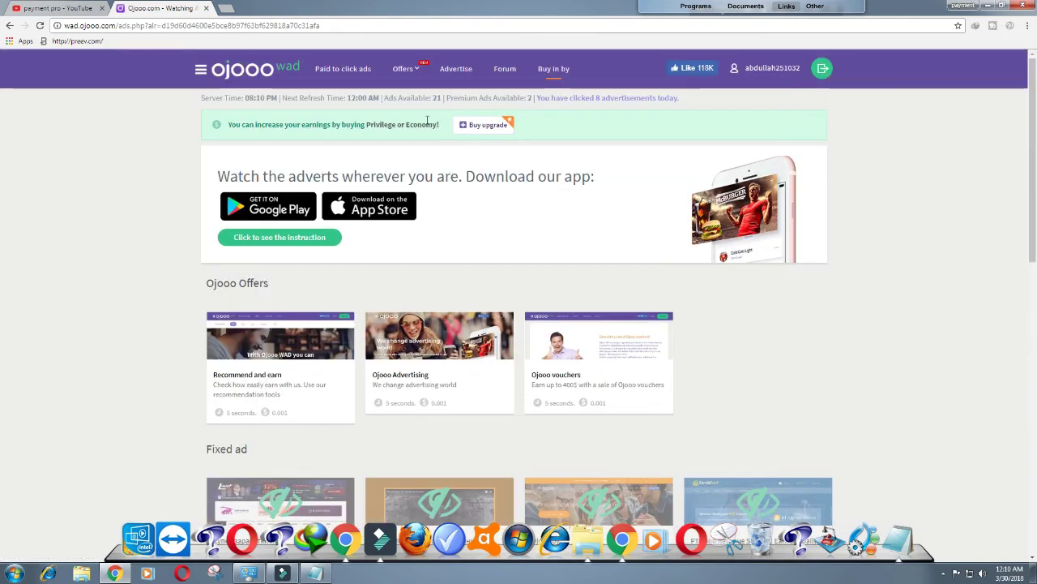
Step: Go to the Coinflip game page through the Offers menu
{"action": "left_click", "coordinate": [415, 69]}
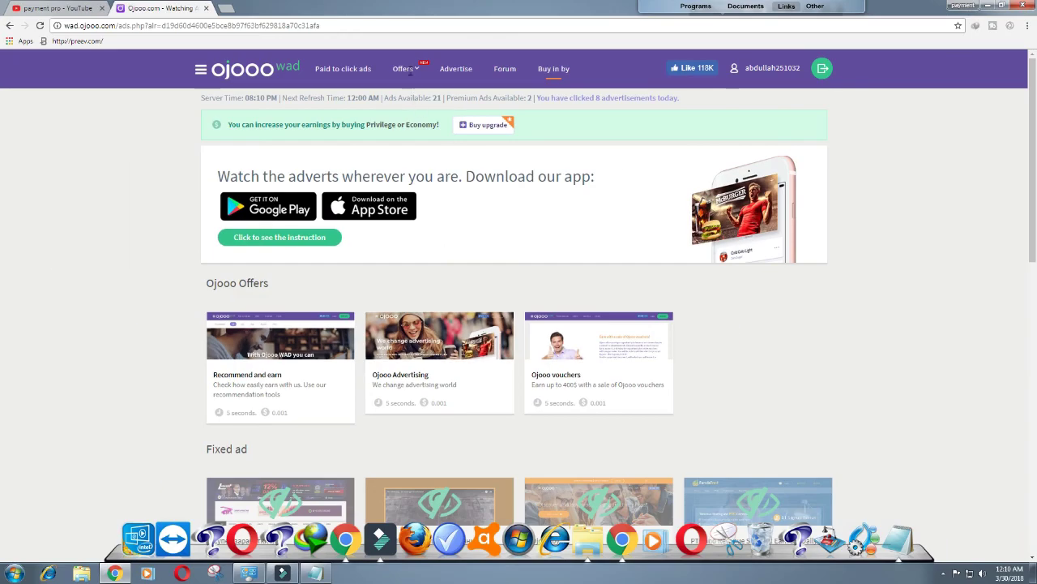
{"action": "mouse_move", "coordinate": [411, 73]}
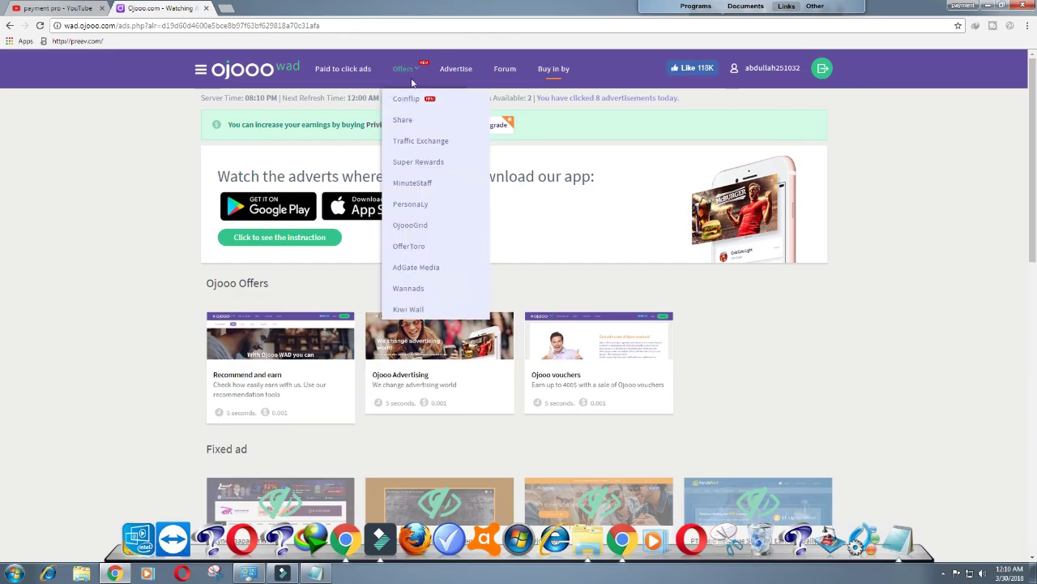
{"action": "left_click", "coordinate": [409, 100]}
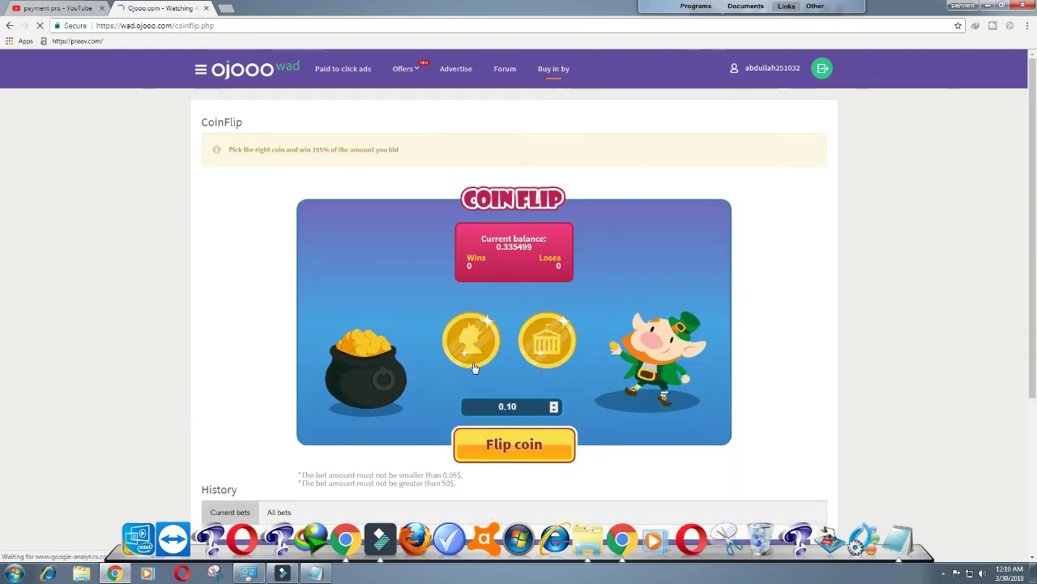
Step: Review the CoinFlip page: balance 0.335499, 0.10 bet, 0.05$–50$ limits, empty history
{"action": "scroll", "coordinate": [455, 309], "scroll_direction": "down", "scroll_amount": 2}
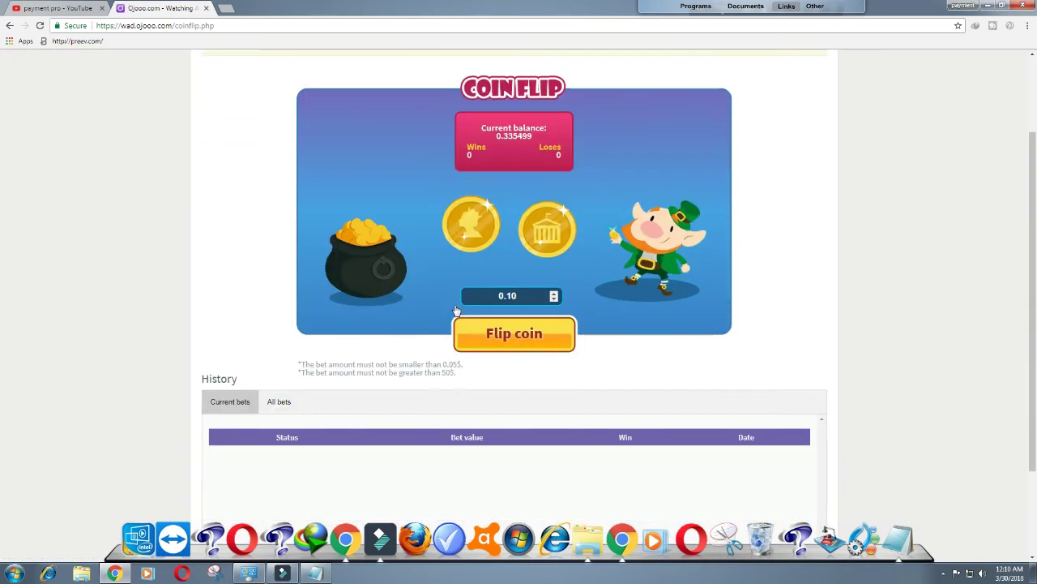
{"action": "scroll", "coordinate": [456, 310], "scroll_direction": "down", "scroll_amount": 1}
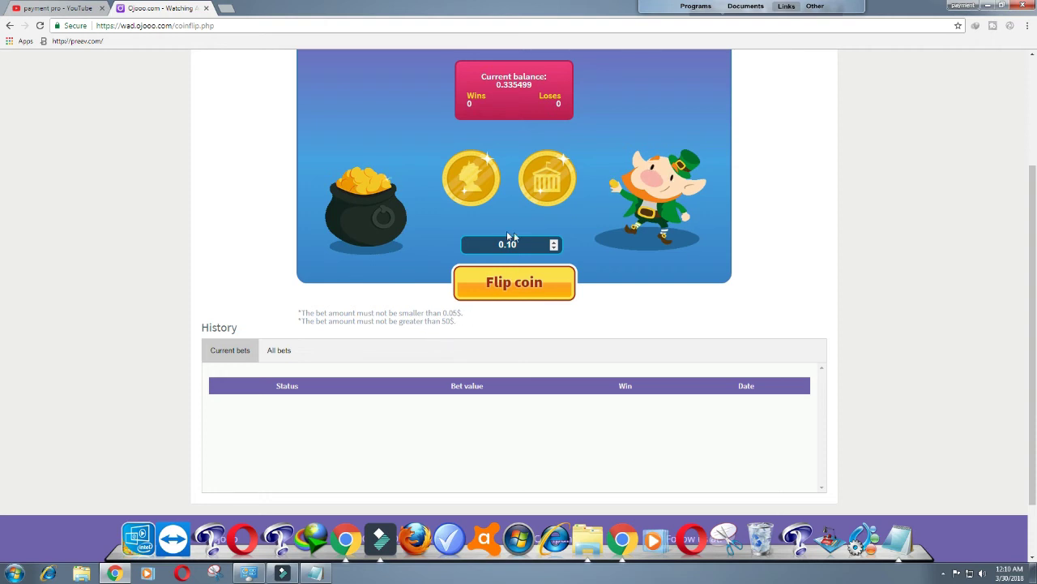
{"action": "scroll", "coordinate": [497, 227], "scroll_direction": "up", "scroll_amount": 2}
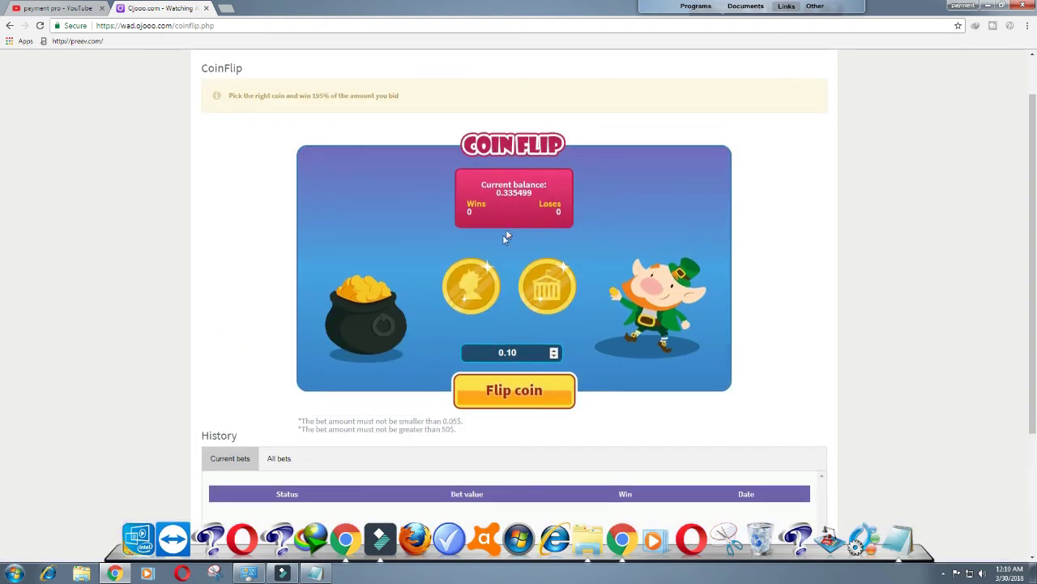
{"action": "scroll", "coordinate": [478, 268], "scroll_direction": "down", "scroll_amount": 3}
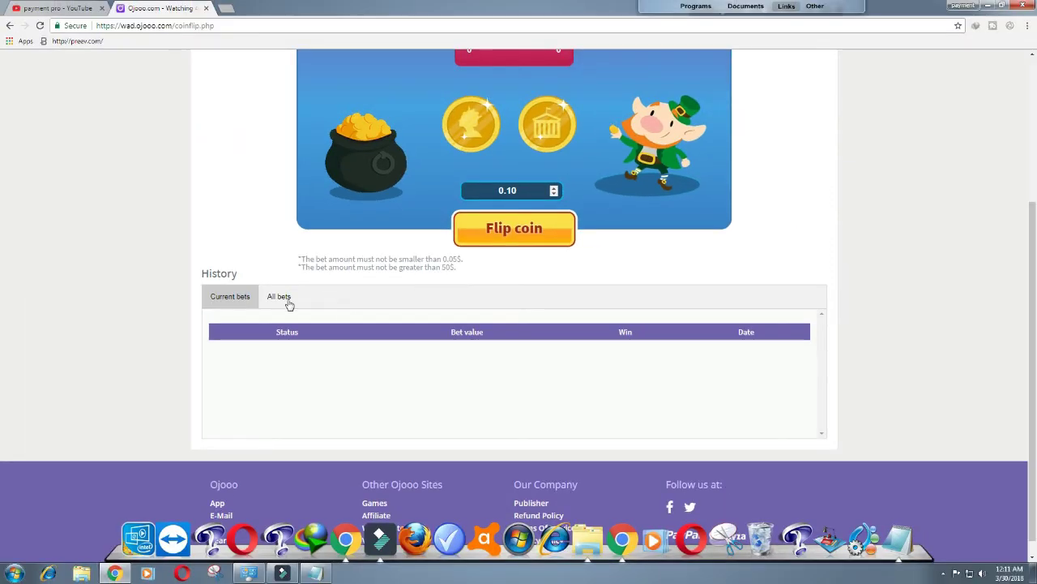
{"action": "scroll", "coordinate": [450, 282], "scroll_direction": "up", "scroll_amount": 3}
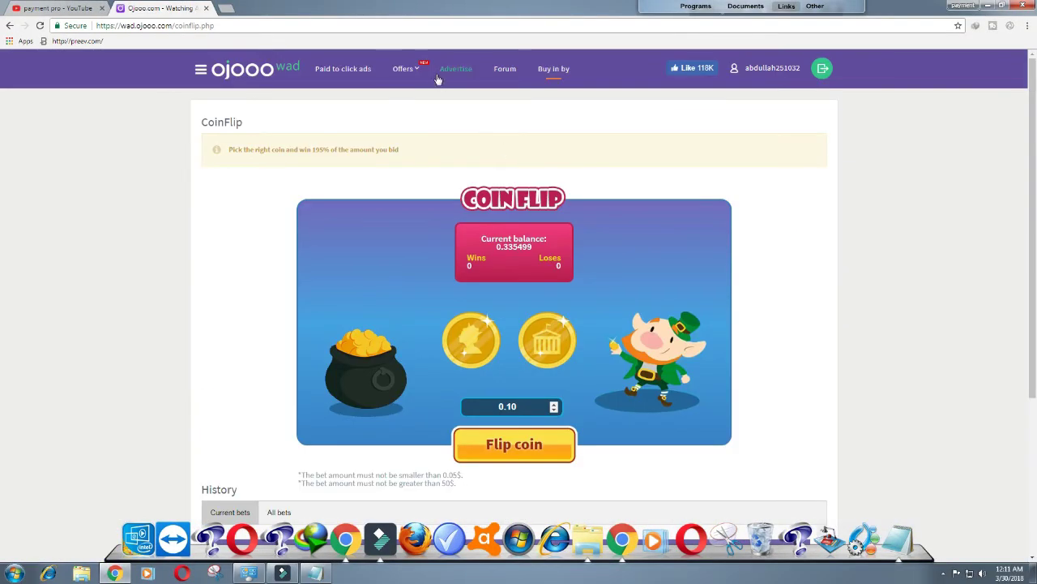
{"action": "mouse_move", "coordinate": [410, 72]}
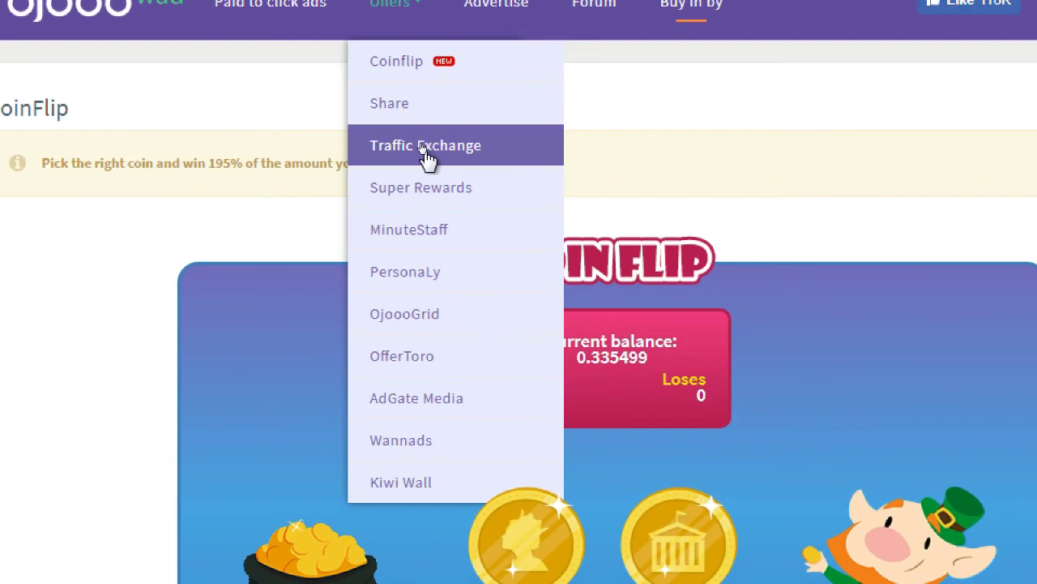
Step: Check the Traffic Exchange page's 23.23-minute balance, then go back to the Ojooo home page
{"action": "left_click", "coordinate": [423, 151]}
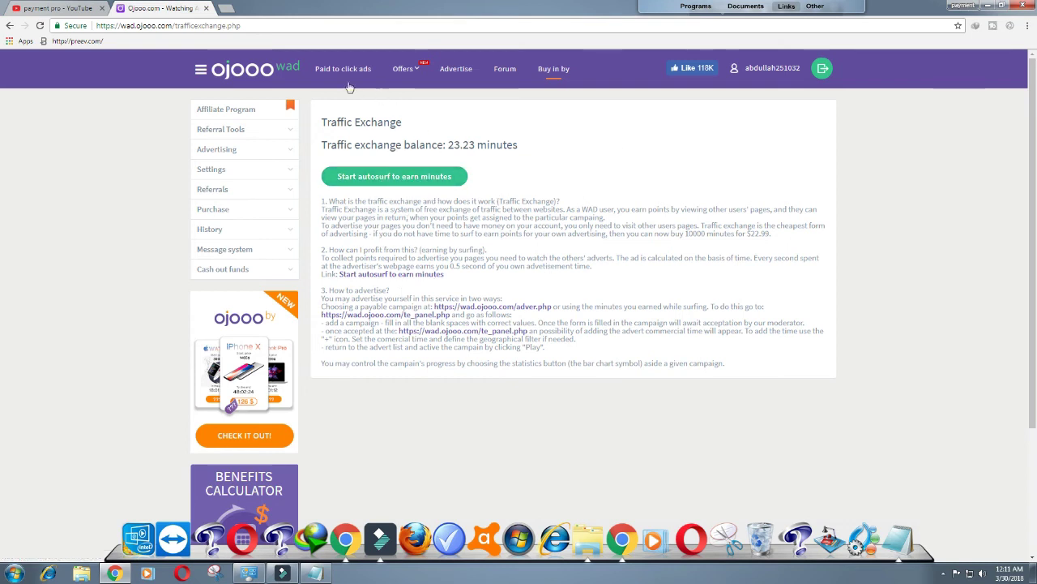
{"action": "left_click", "coordinate": [243, 69]}
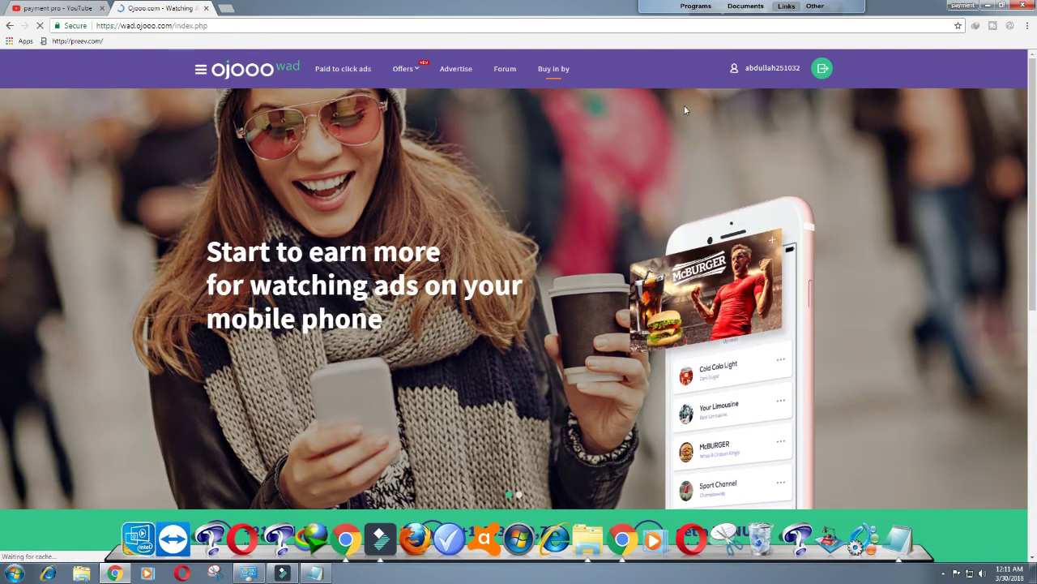
Step: Open the Account Statistics page and review the 96 total clicks
{"action": "left_click", "coordinate": [751, 68]}
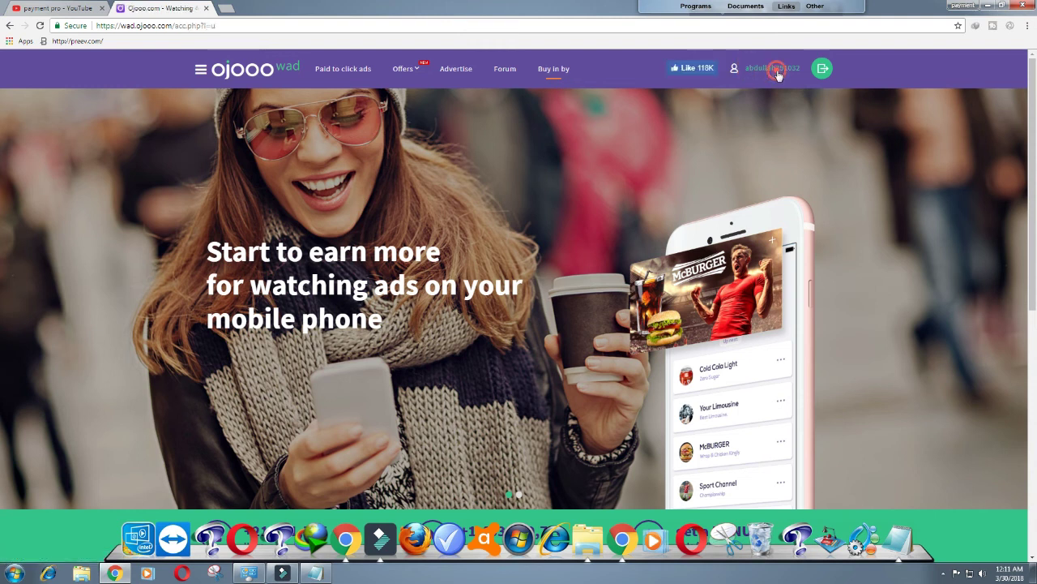
{"action": "left_click", "coordinate": [776, 69]}
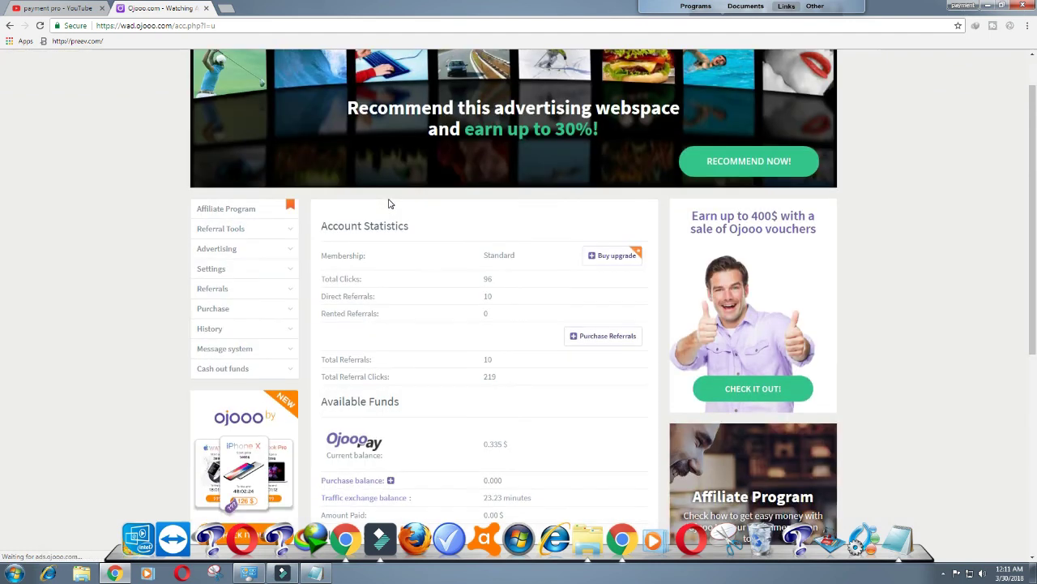
{"action": "scroll", "coordinate": [388, 203], "scroll_direction": "down", "scroll_amount": 1}
{"action": "scroll", "coordinate": [389, 204], "scroll_direction": "down", "scroll_amount": 2}
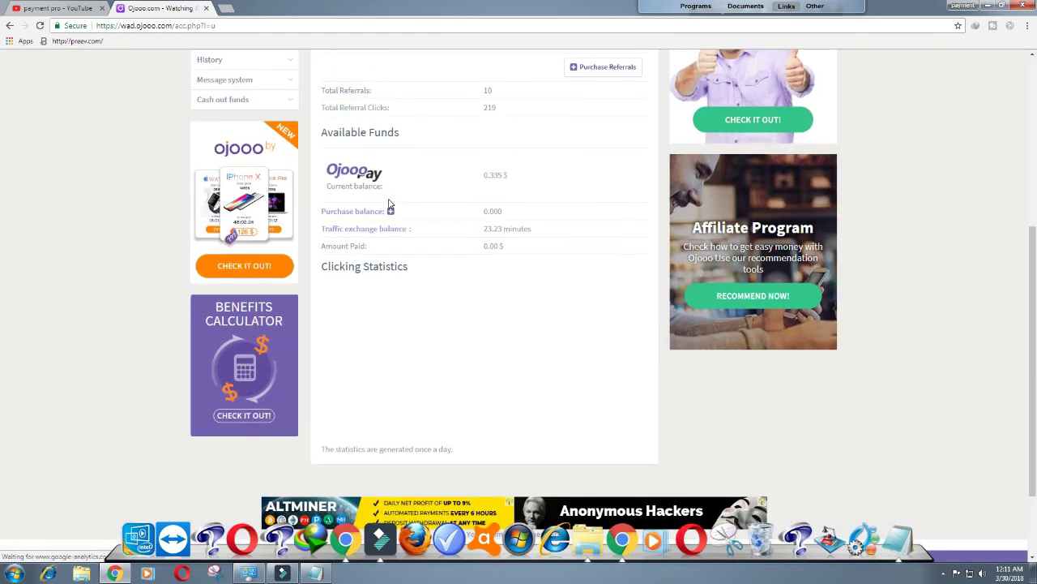
{"action": "scroll", "coordinate": [388, 204], "scroll_direction": "down", "scroll_amount": 1}
{"action": "scroll", "coordinate": [388, 205], "scroll_direction": "up", "scroll_amount": 4}
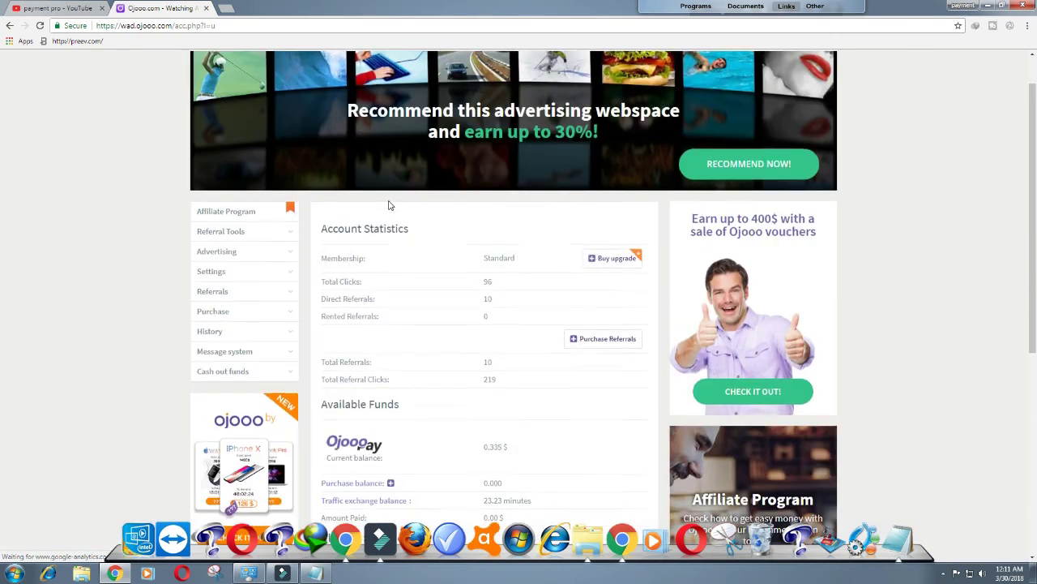
{"action": "scroll", "coordinate": [388, 205], "scroll_direction": "up", "scroll_amount": 1}
Step: Check the 0.335 $ available funds balance, then minimize Chrome to the desktop
{"action": "scroll", "coordinate": [388, 205], "scroll_direction": "down", "scroll_amount": 1}
{"action": "scroll", "coordinate": [388, 205], "scroll_direction": "down", "scroll_amount": 1}
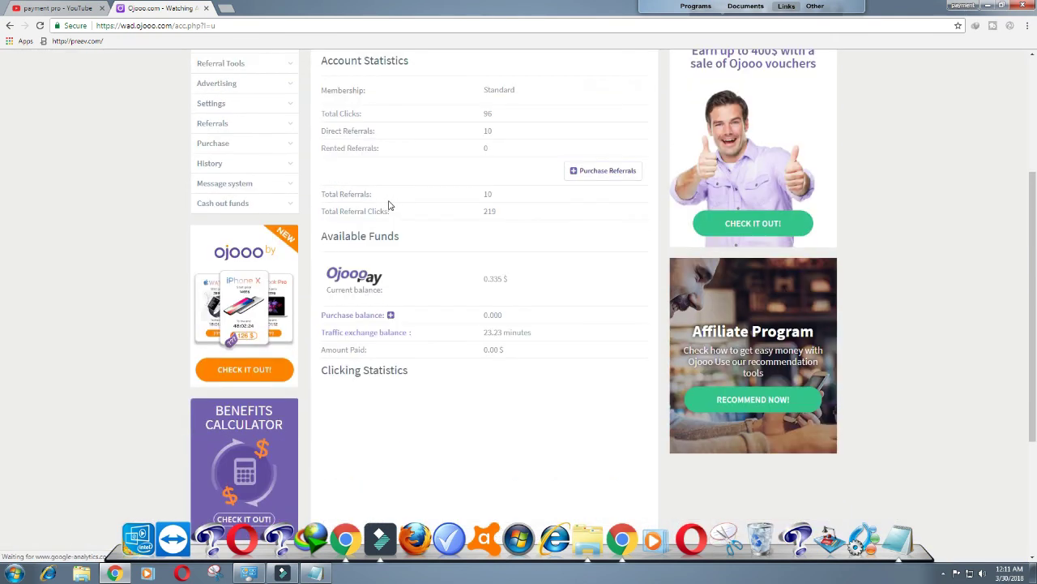
{"action": "scroll", "coordinate": [388, 205], "scroll_direction": "down", "scroll_amount": 1}
{"action": "scroll", "coordinate": [389, 205], "scroll_direction": "up", "scroll_amount": 3}
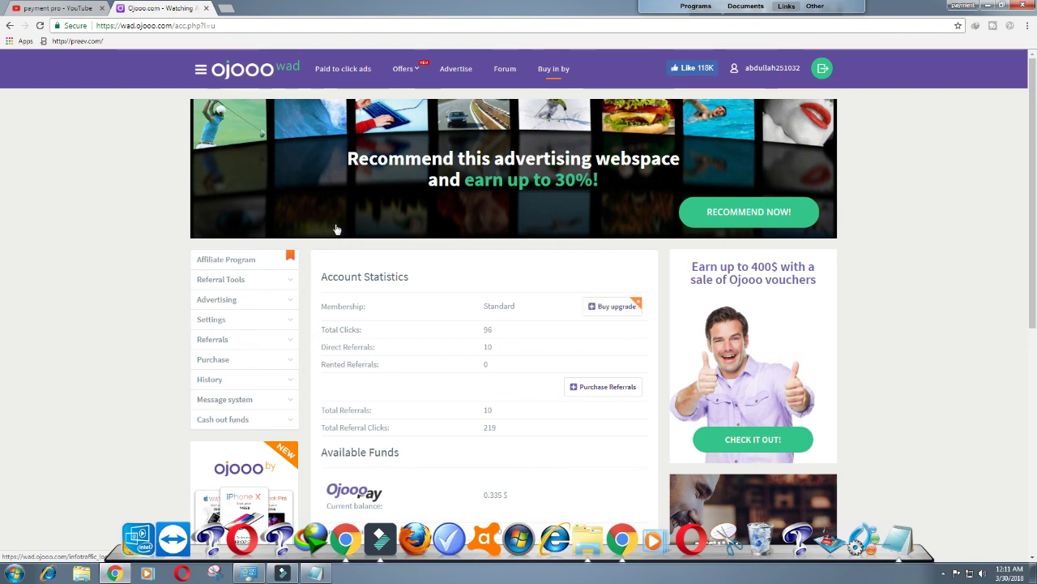
{"action": "left_click", "coordinate": [987, 5]}
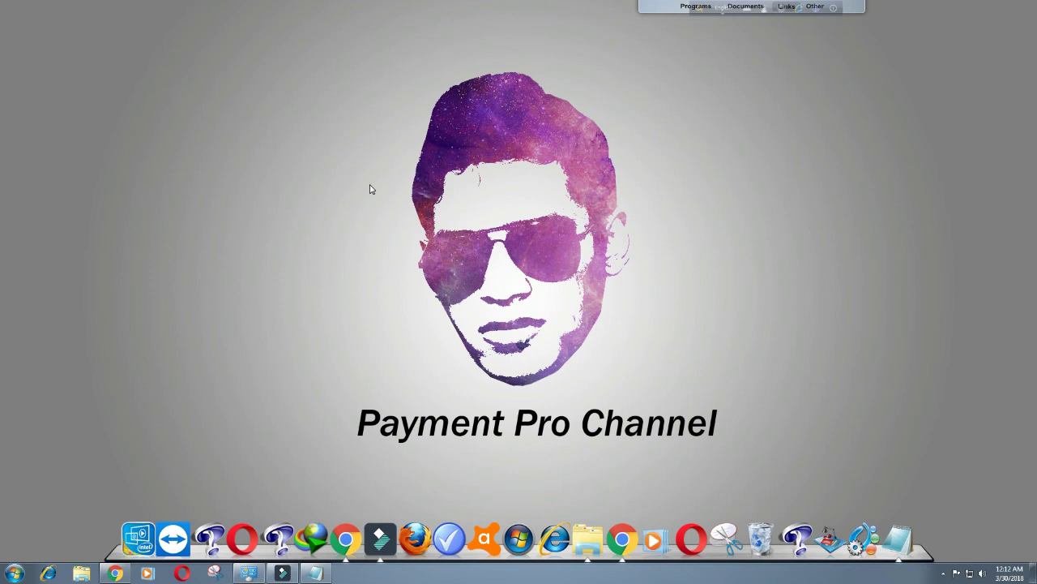